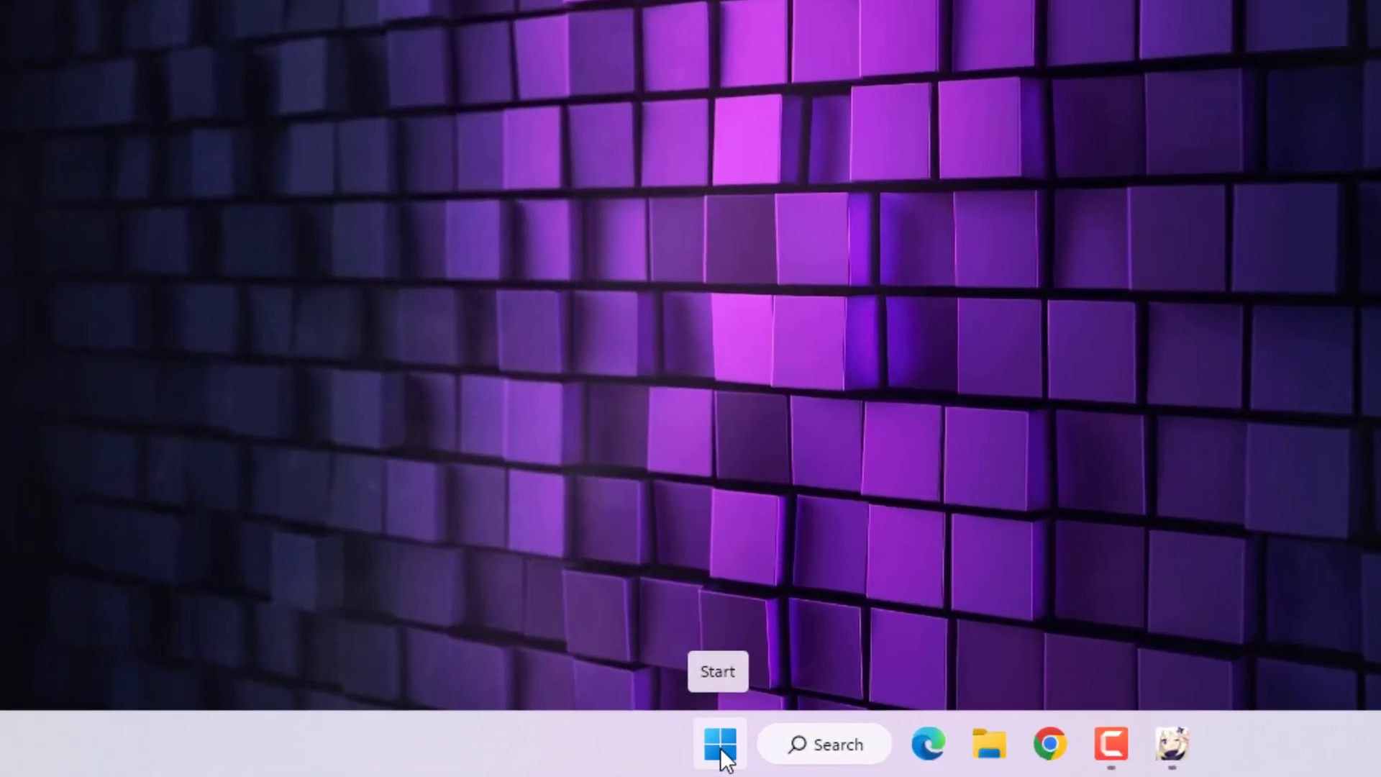
End the running Genshin Impact task in Task Manager, and close Task Manager
right_click(526, 753)
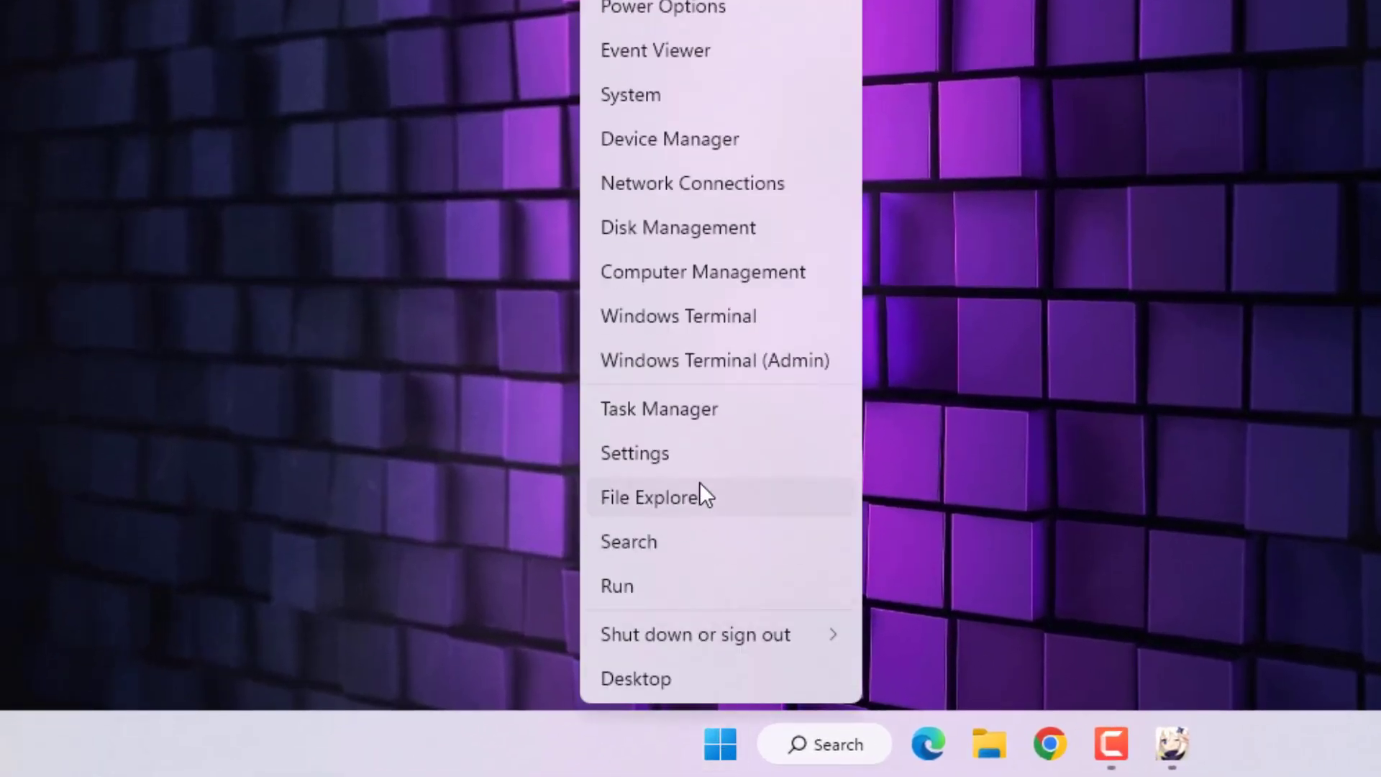
left_click(701, 421)
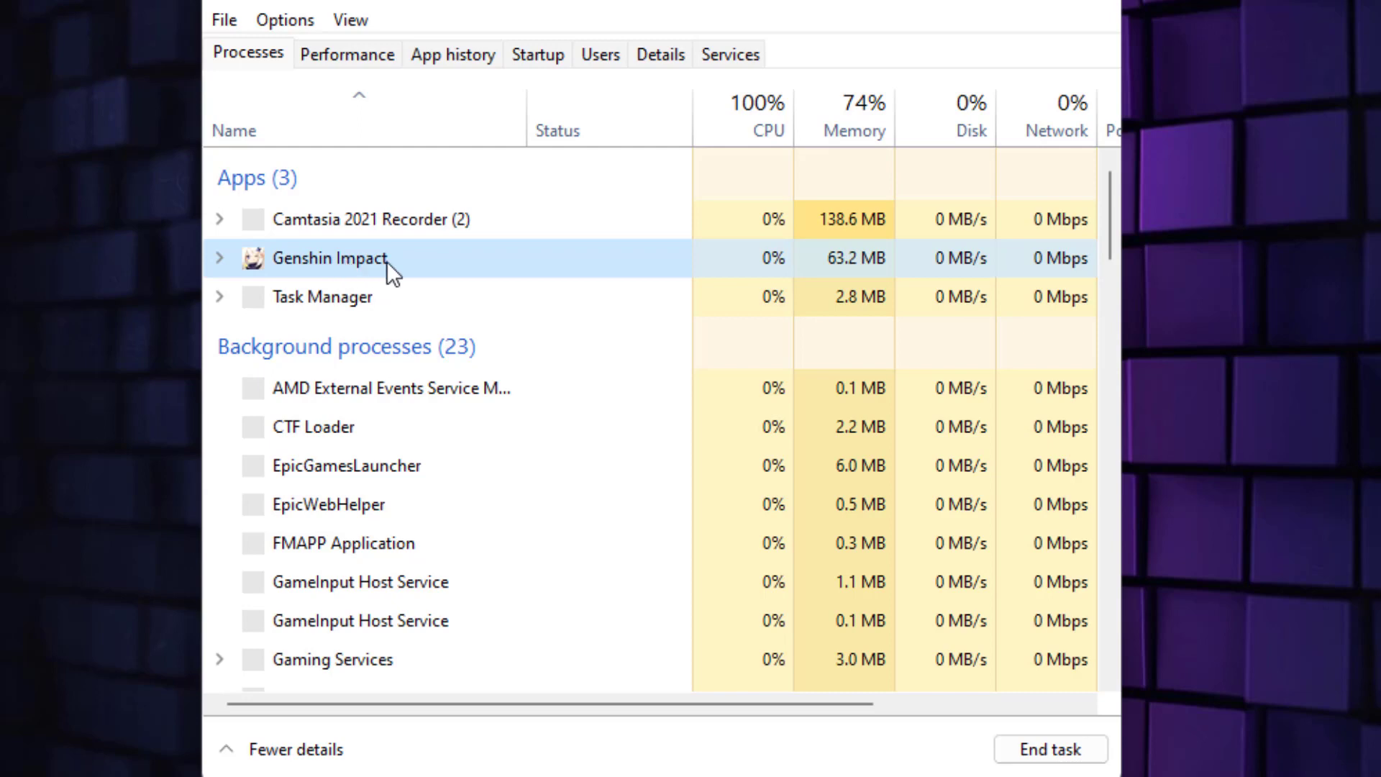
right_click(336, 257)
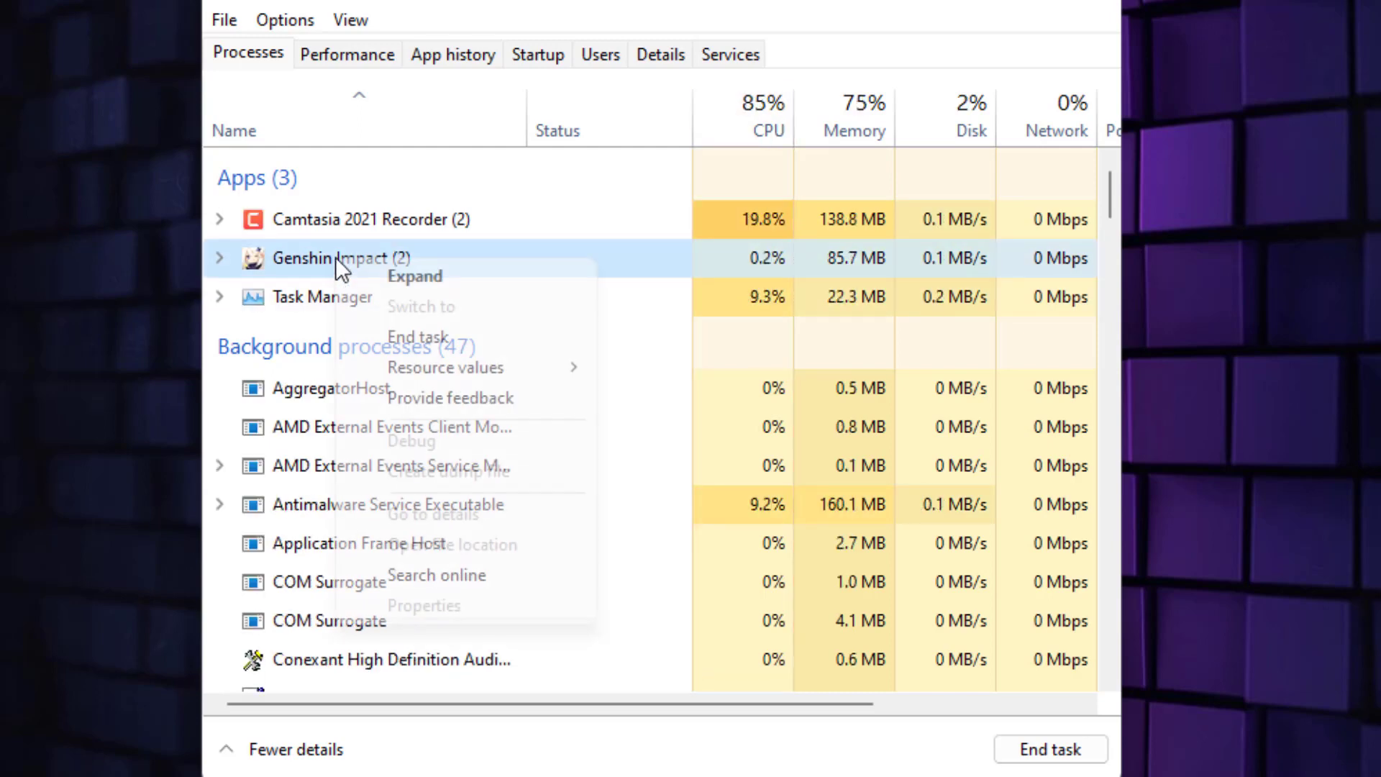
left_click(416, 338)
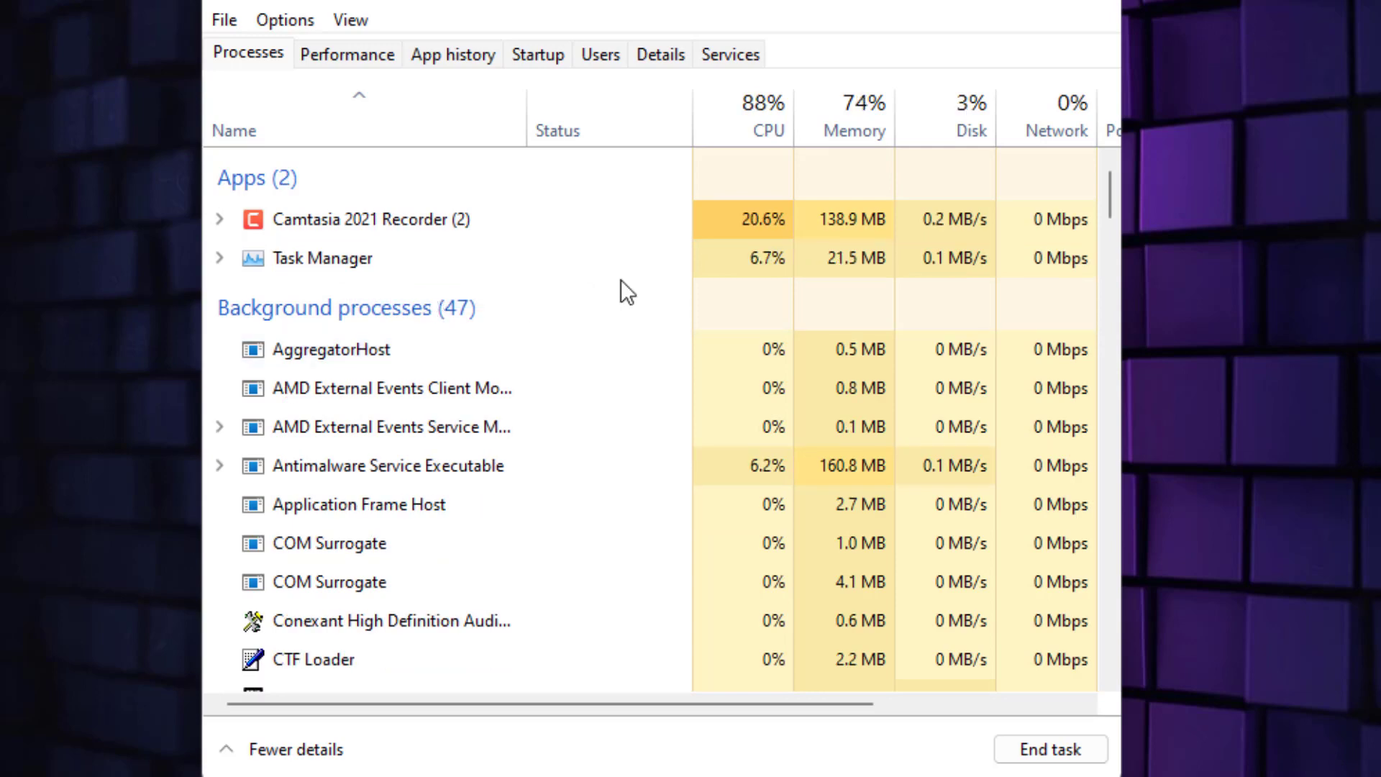
left_click(1087, 4)
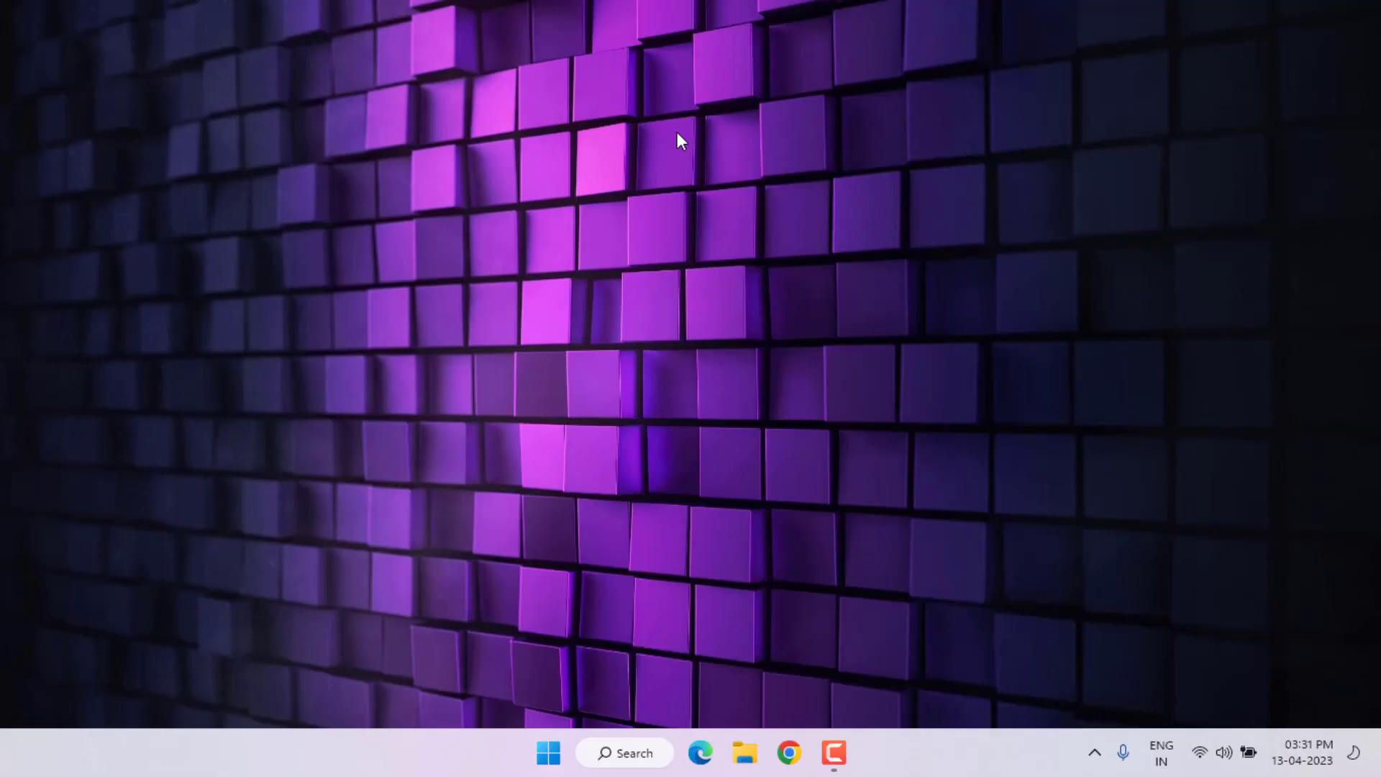
Find the Genshin Impact app, open its file location and bring up the properties of the Genshin Impact shortcut
key("super")
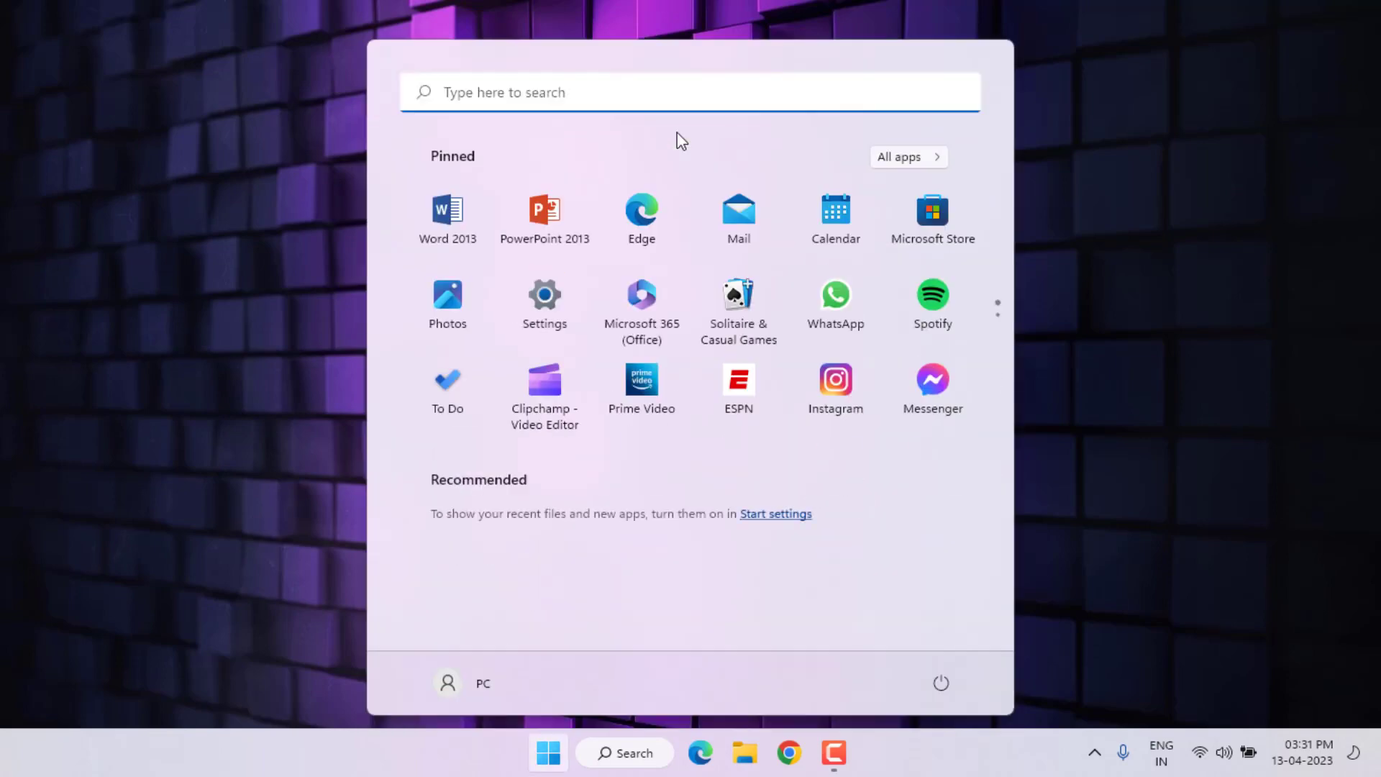
type("genshin")
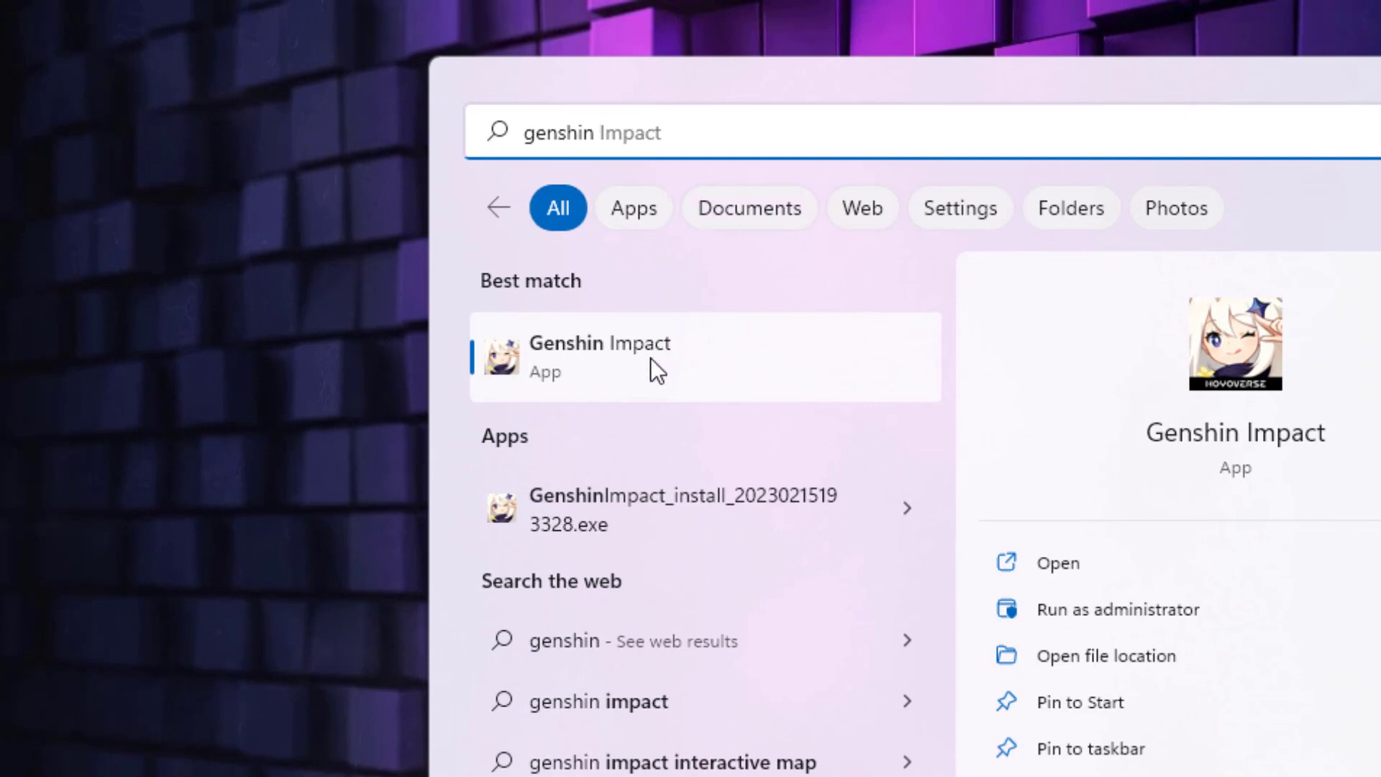
right_click(646, 360)
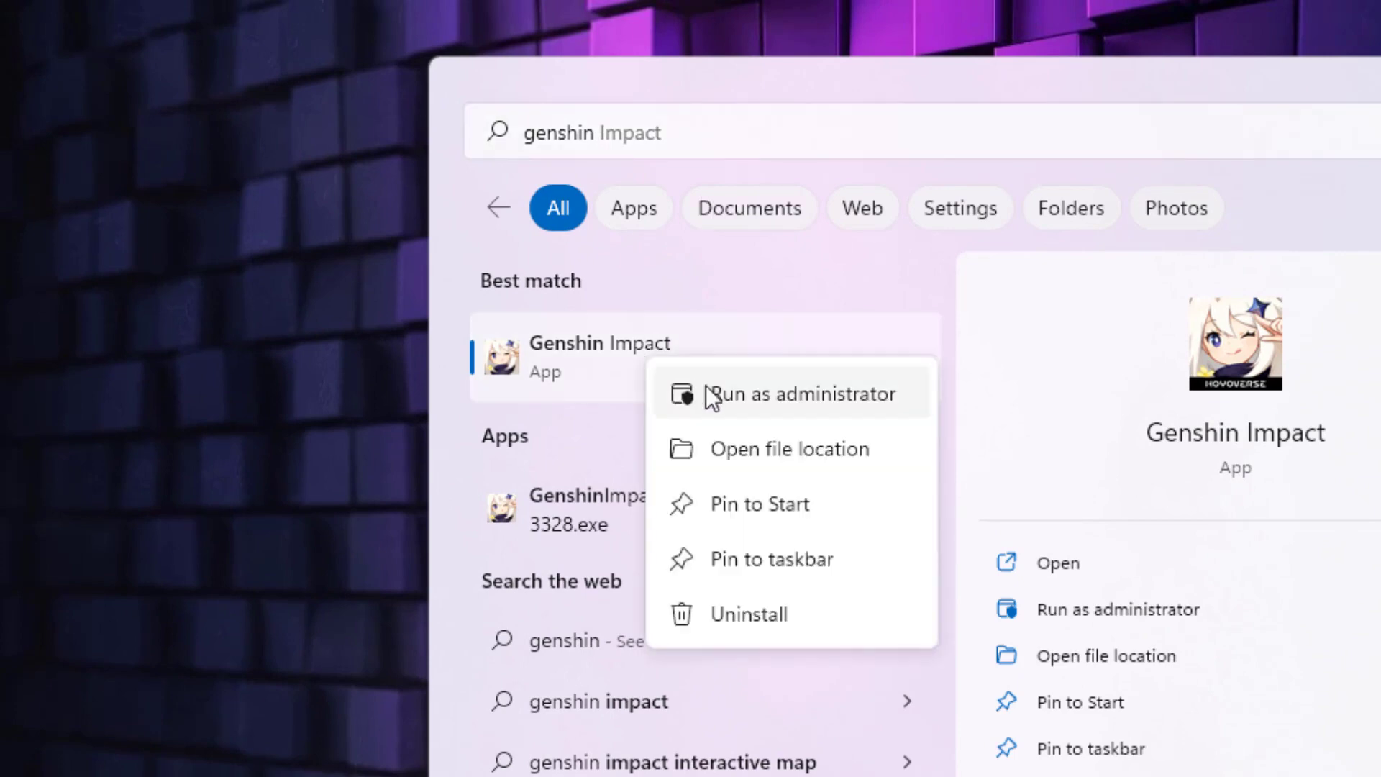
left_click(806, 462)
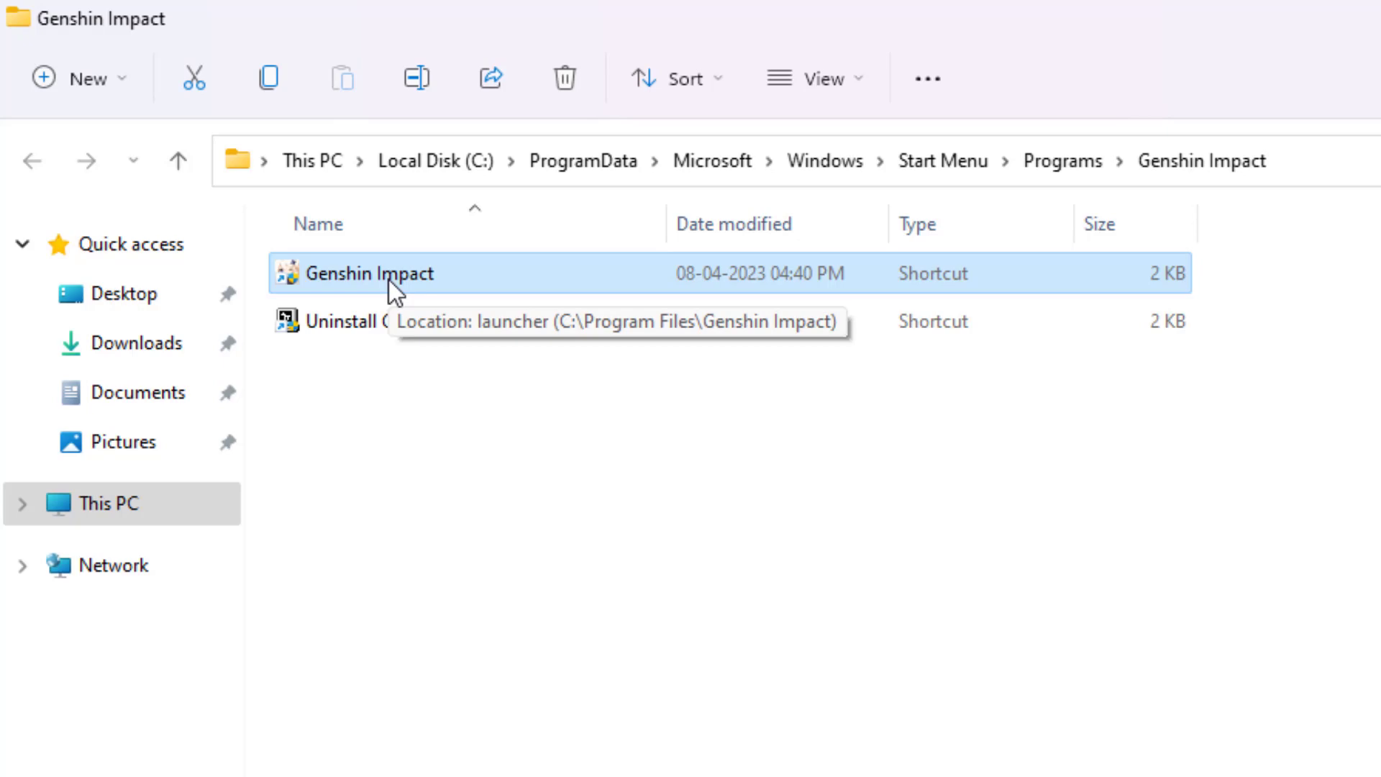
right_click(389, 280)
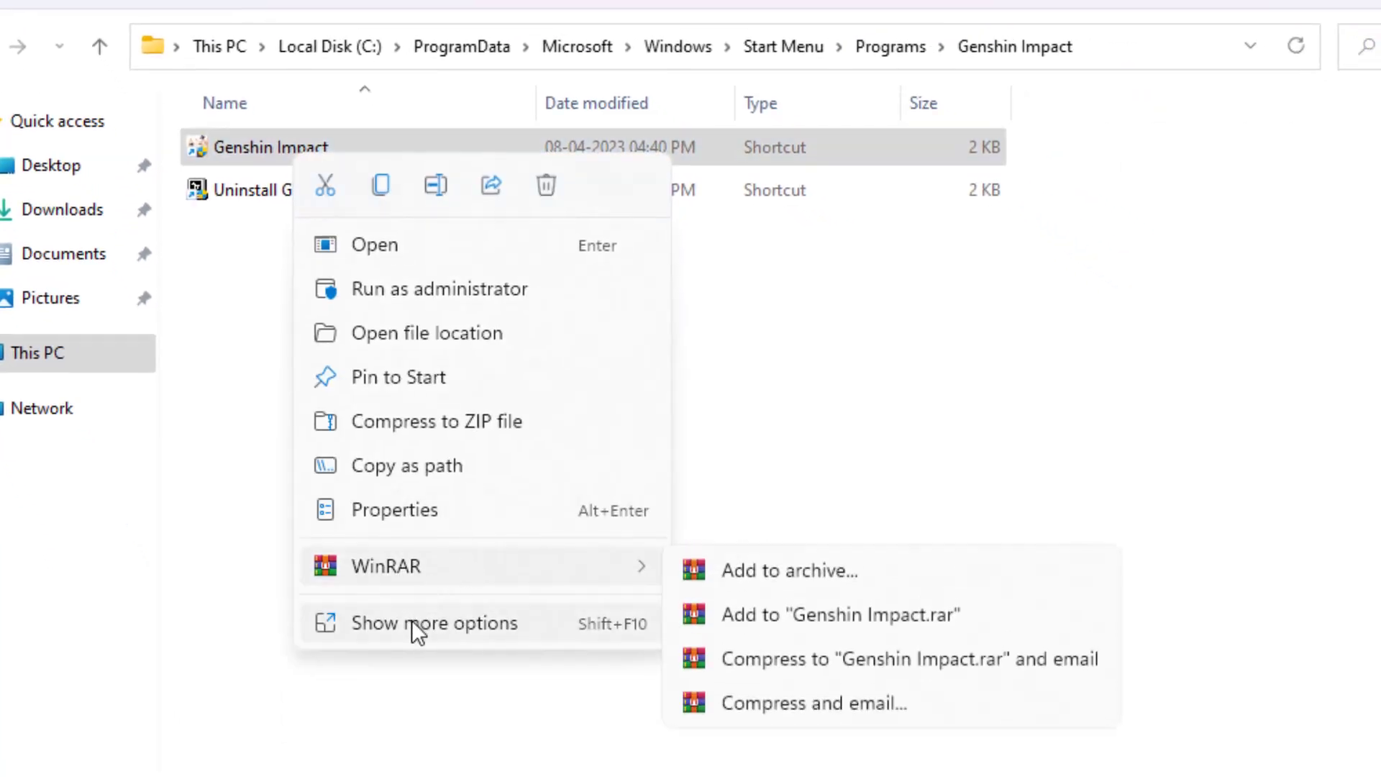
left_click(411, 512)
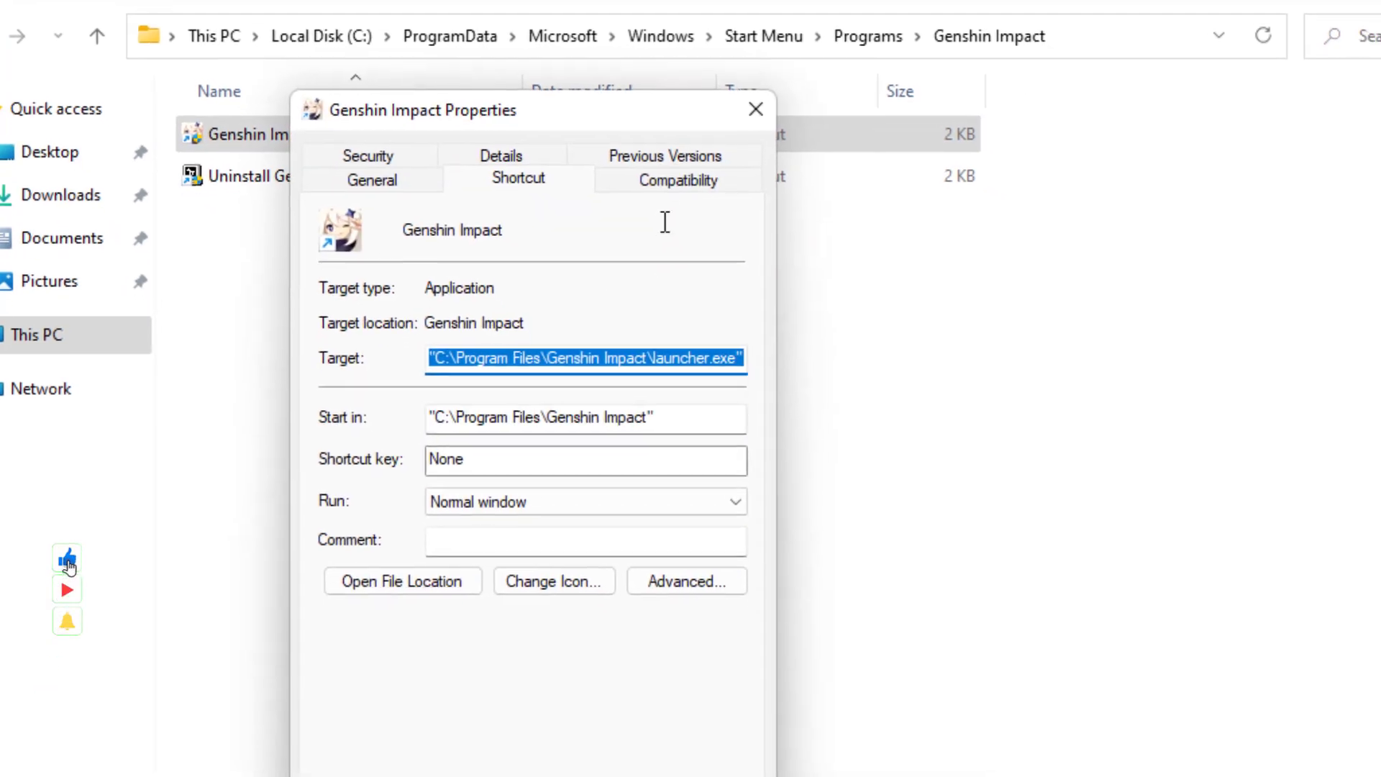
Apply the compatibility options Disable fullscreen optimizations and Run this program as an administrator to the shortcut, and close its folder
left_click(678, 180)
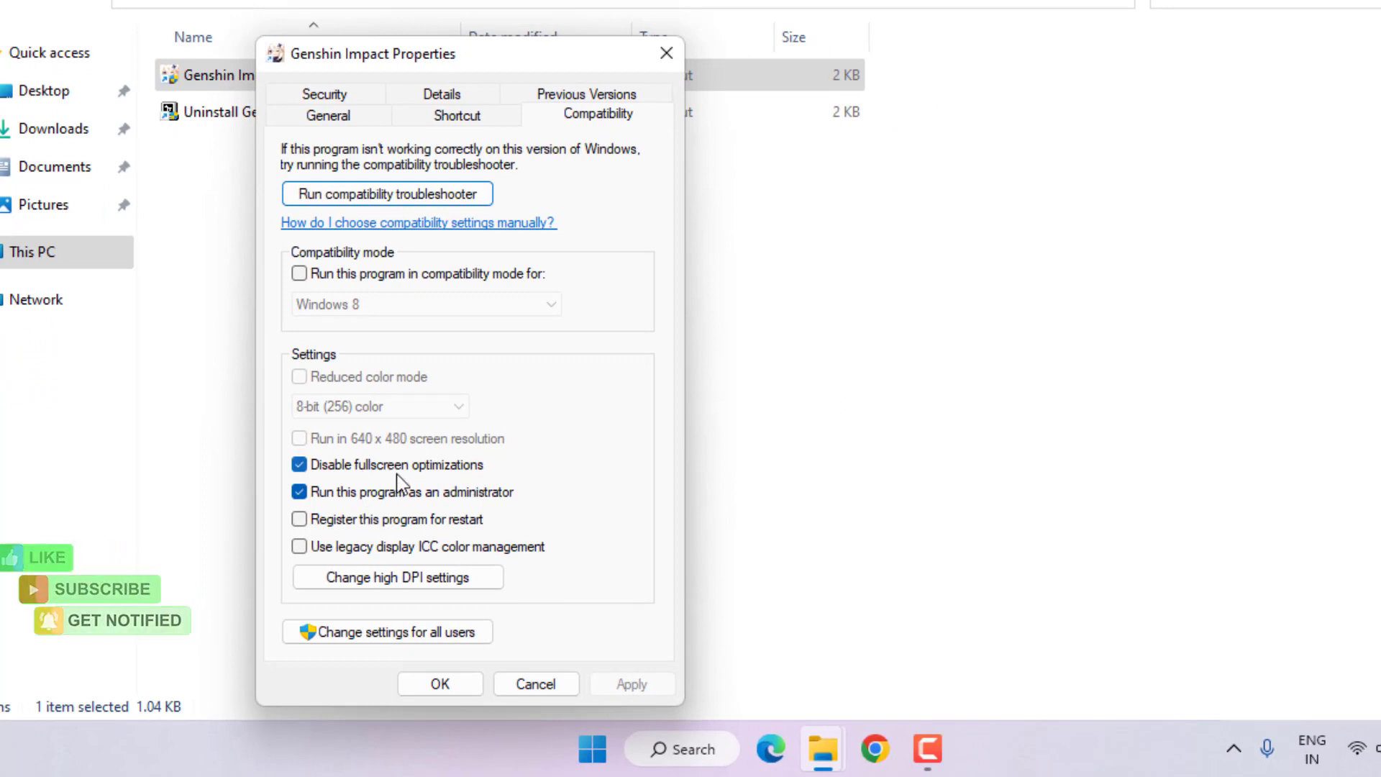
left_click(368, 475)
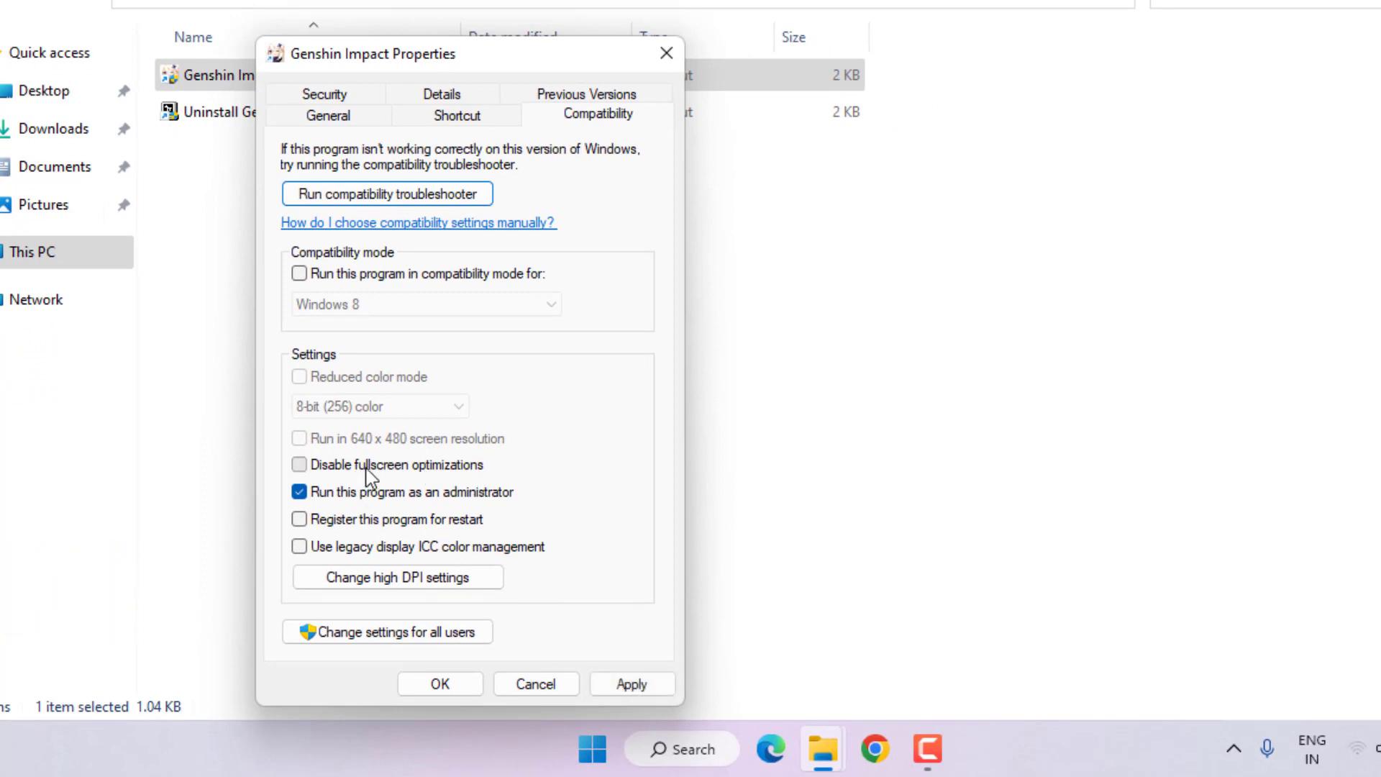
left_click(369, 477)
left_click(343, 495)
left_click(343, 495)
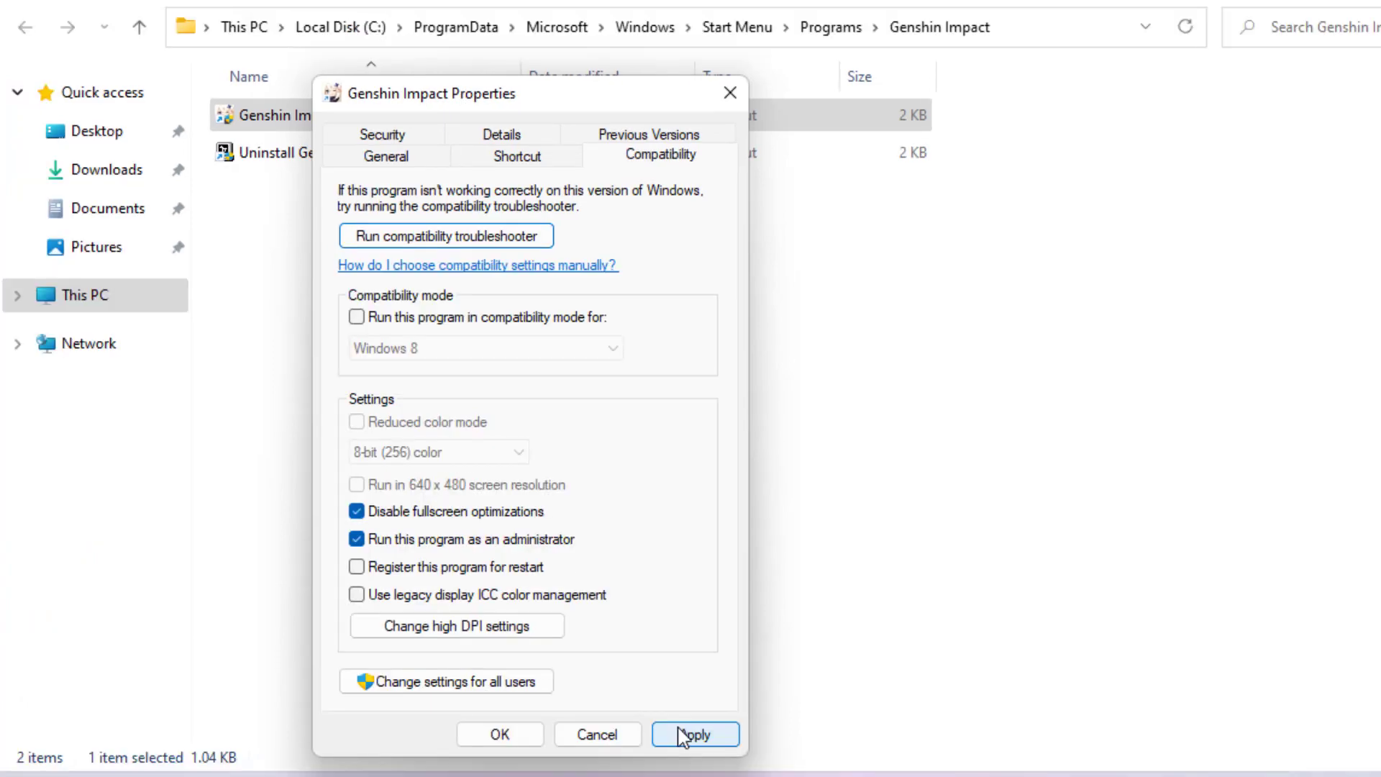
left_click(683, 736)
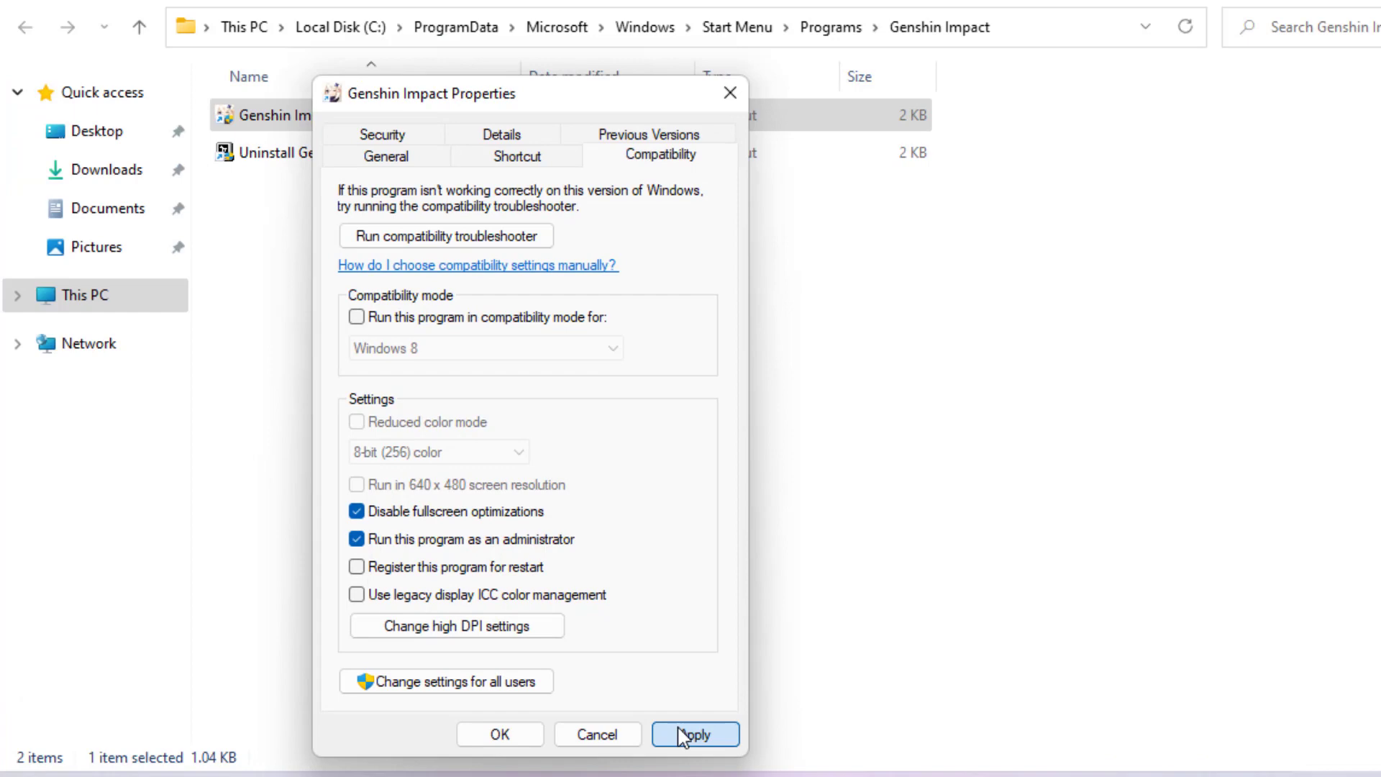
left_click(506, 734)
left_click(521, 436)
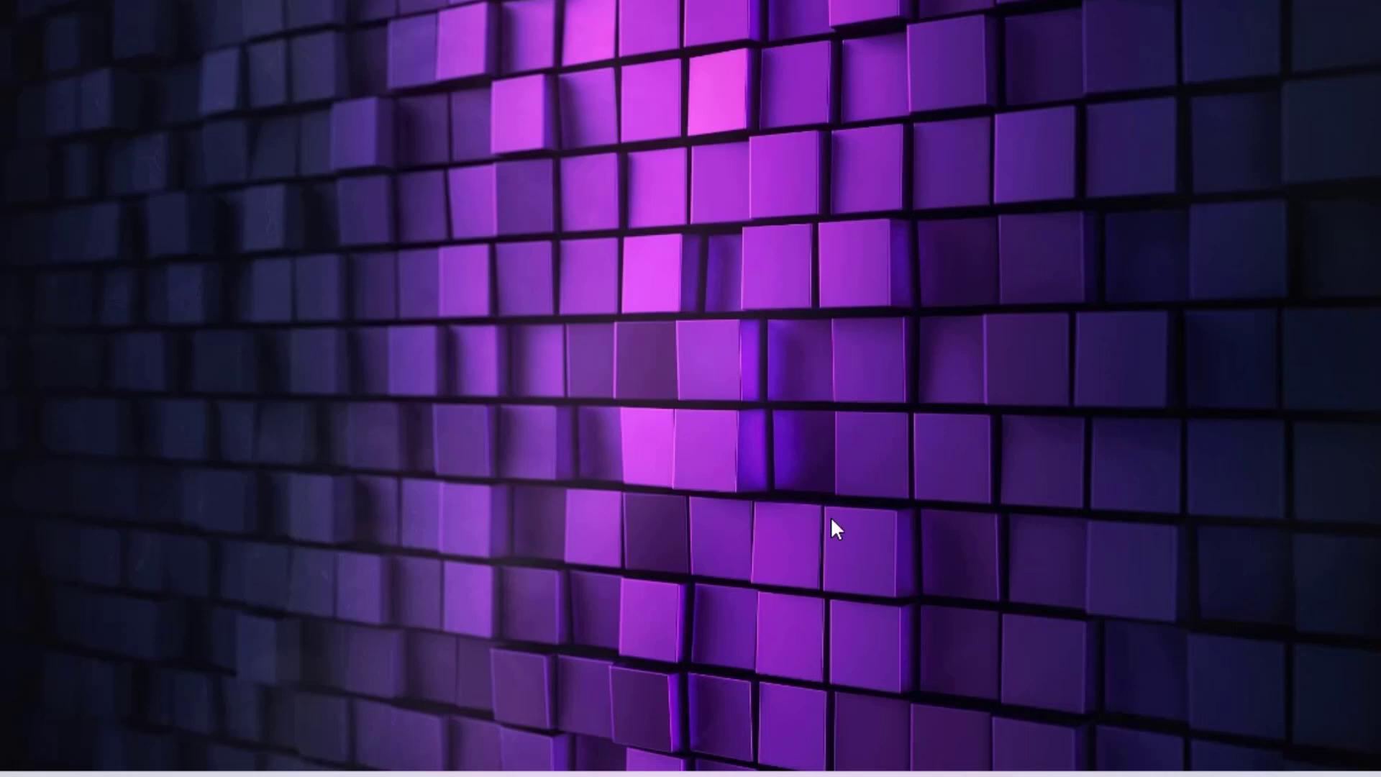
Open Device Manager and expand the display adapters category
key("super+x")
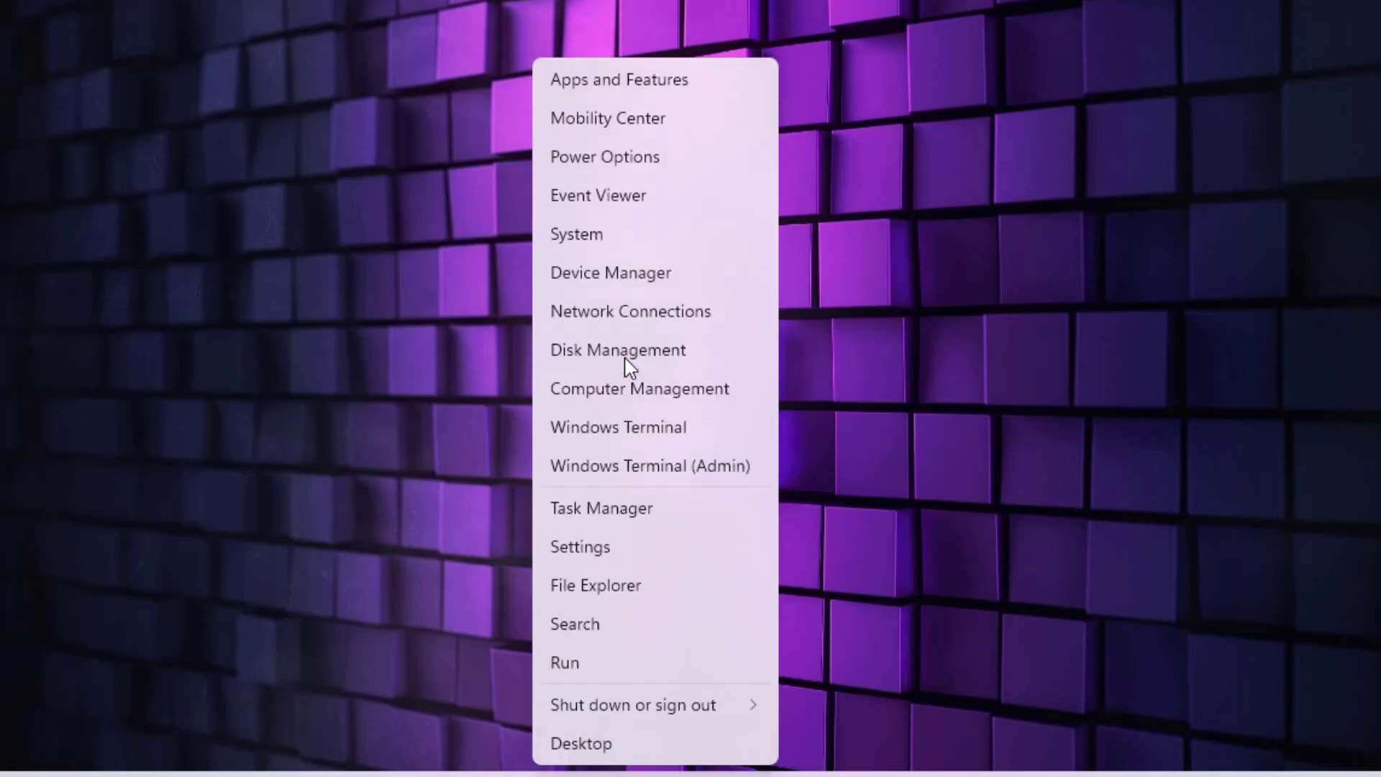
left_click(625, 285)
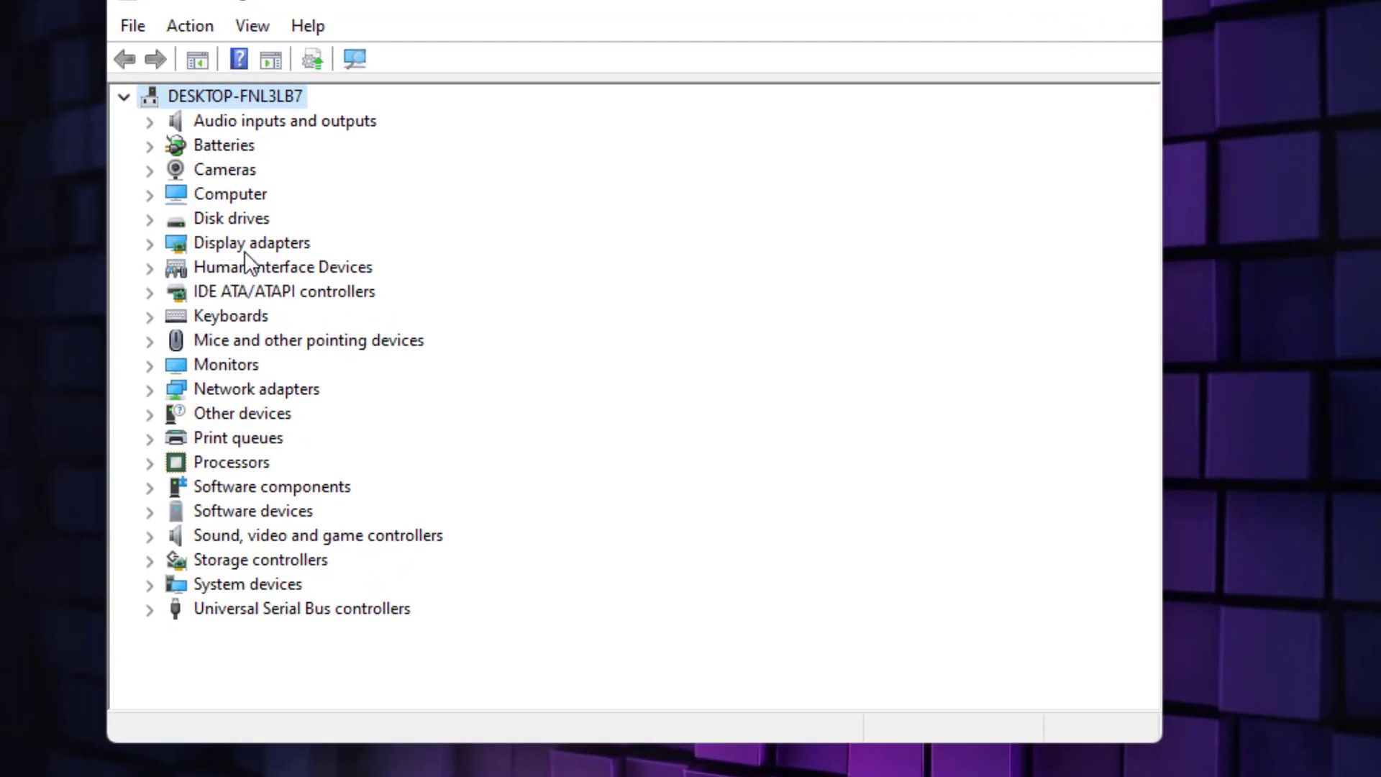
left_click(253, 242)
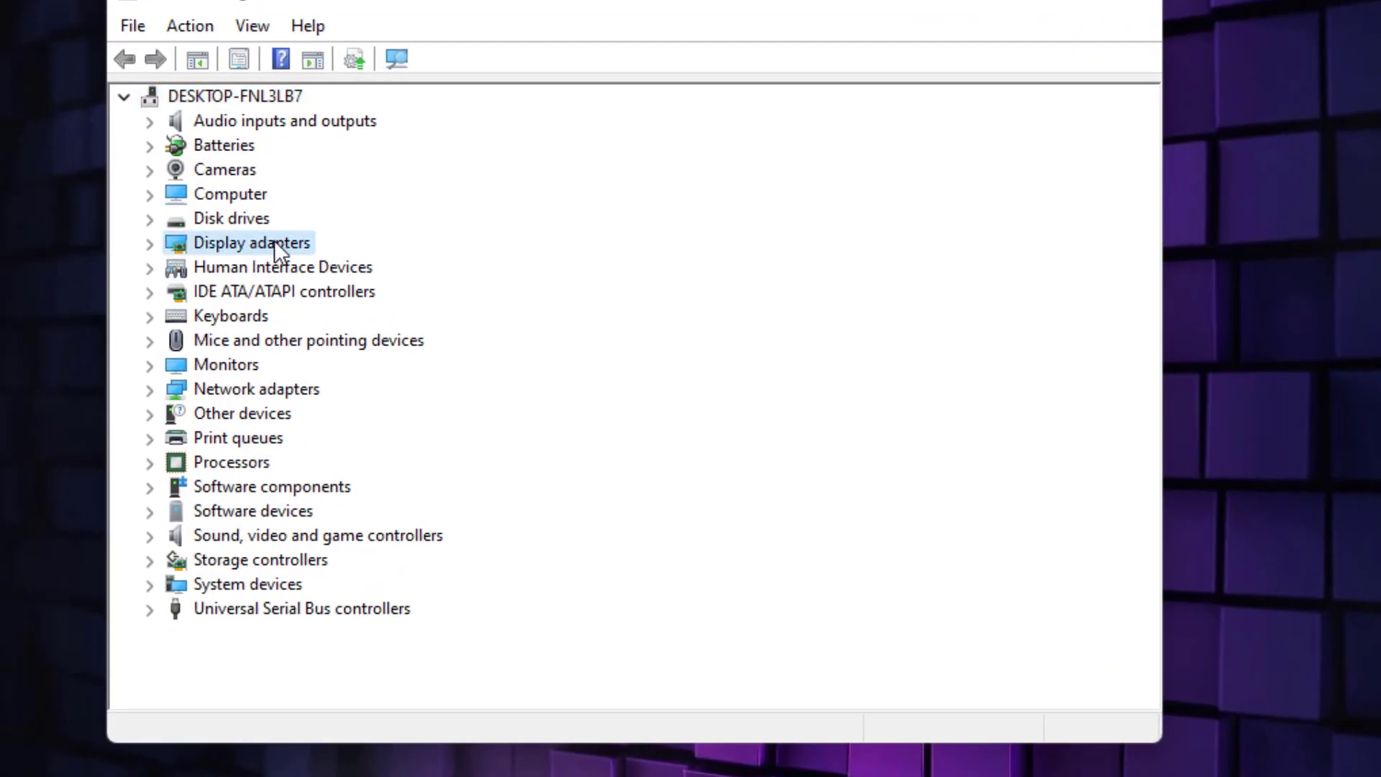
double_click(274, 243)
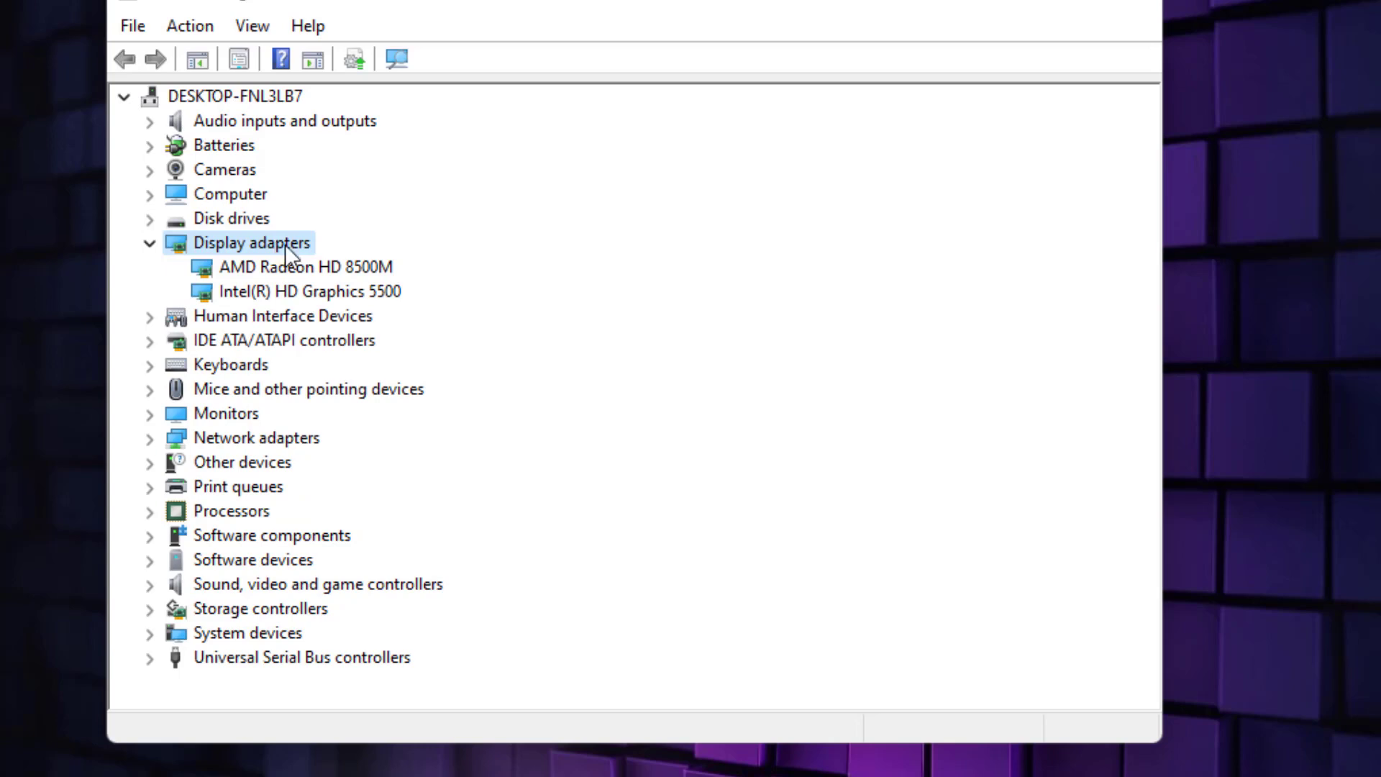
Run an automatic driver update search for the AMD Radeon HD 8500M adapter and close the wizard
left_click(338, 272)
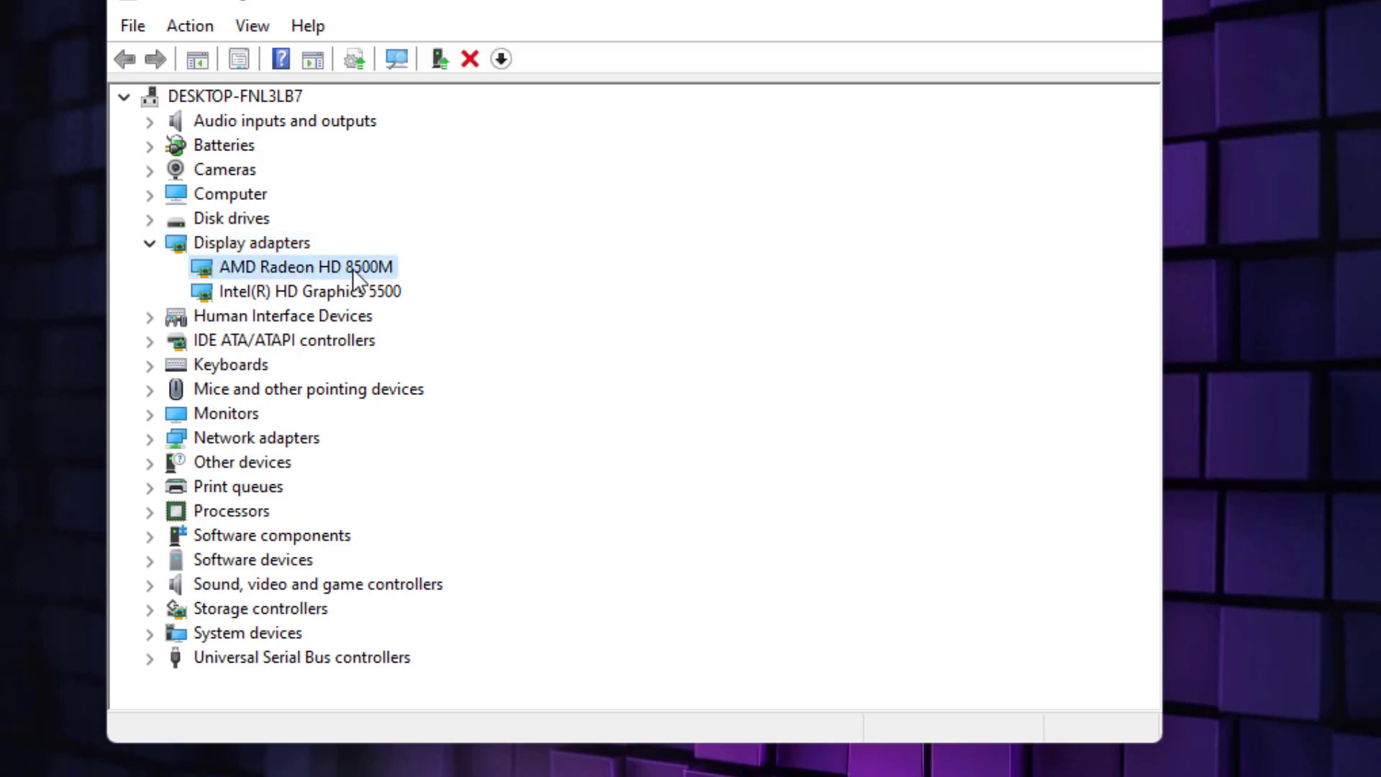
right_click(353, 271)
left_click(531, 286)
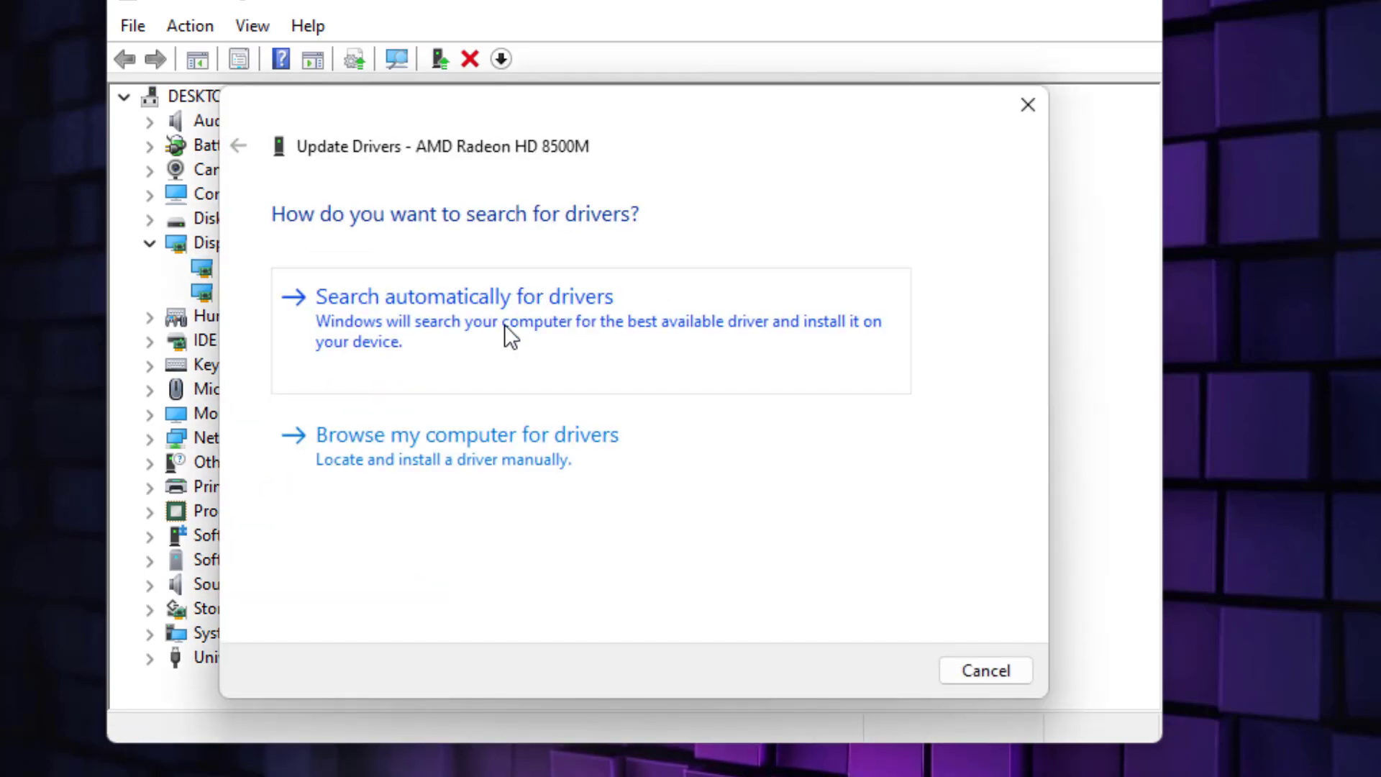
left_click(508, 335)
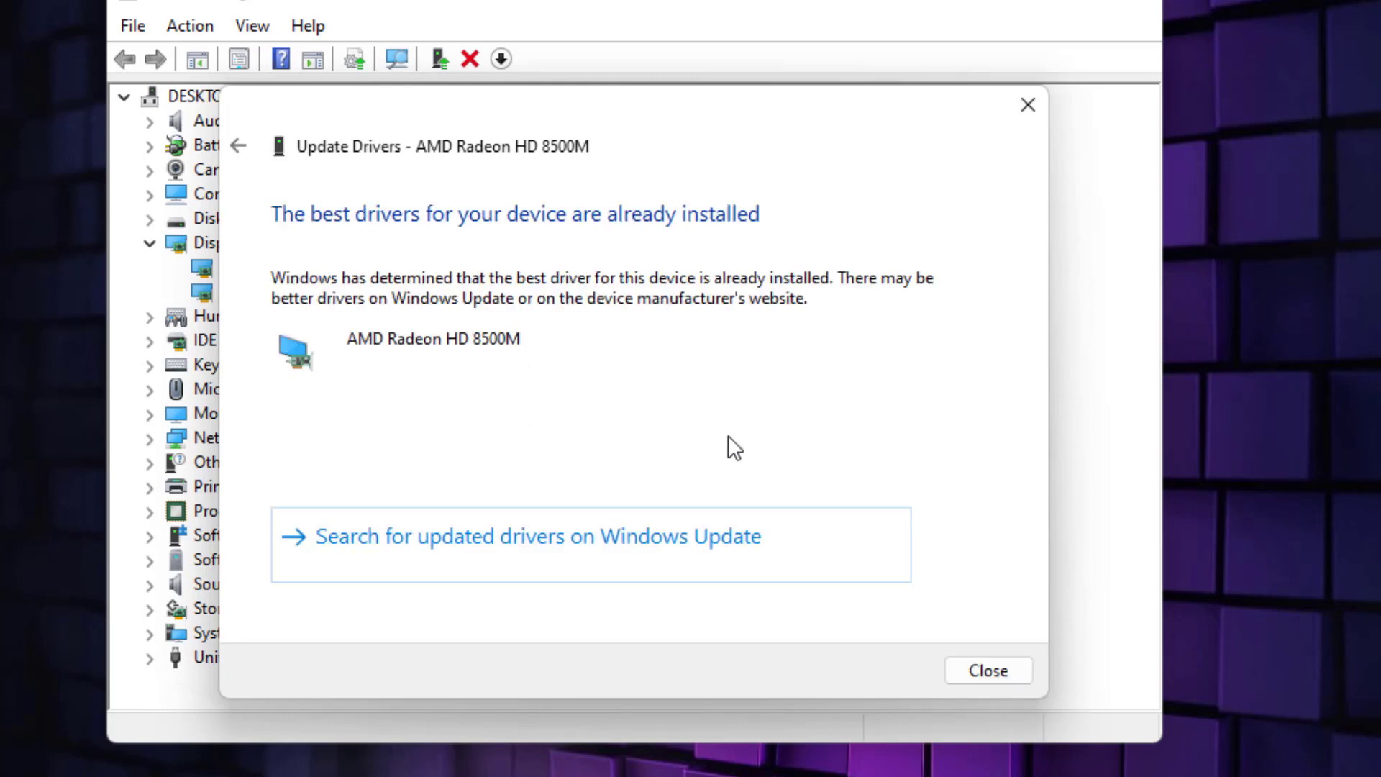
left_click(990, 670)
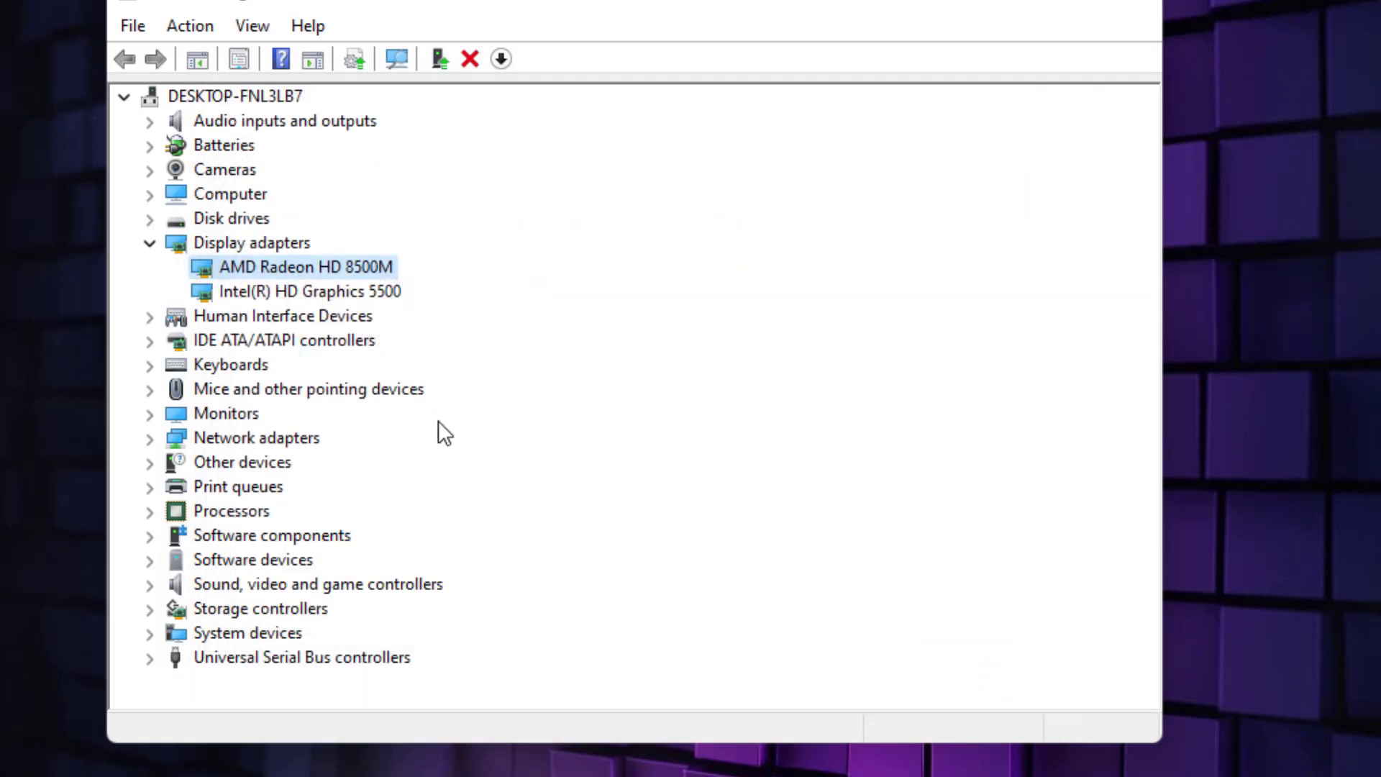
Install the AMD Radeon HD 8500M driver manually from the list of drivers available on the computer, and close Device Manager
right_click(349, 261)
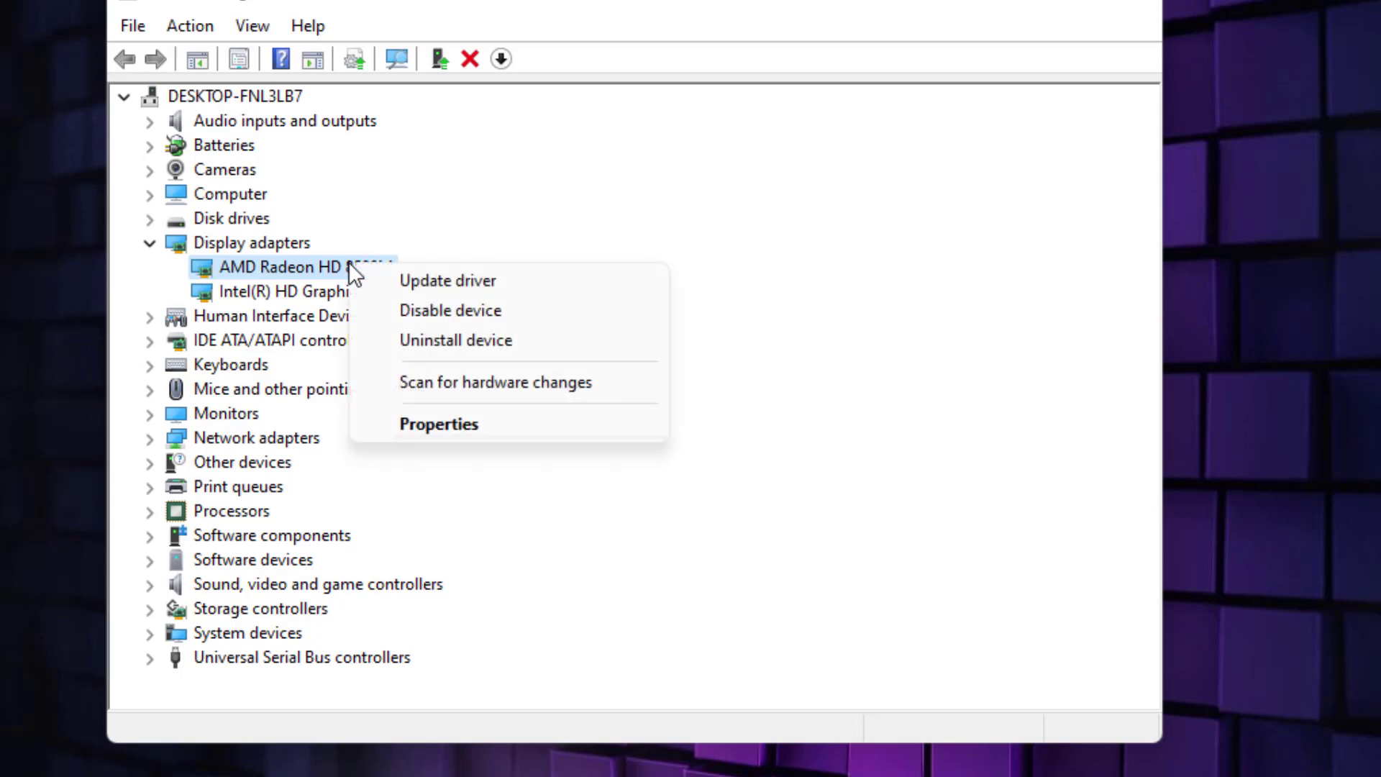
left_click(572, 280)
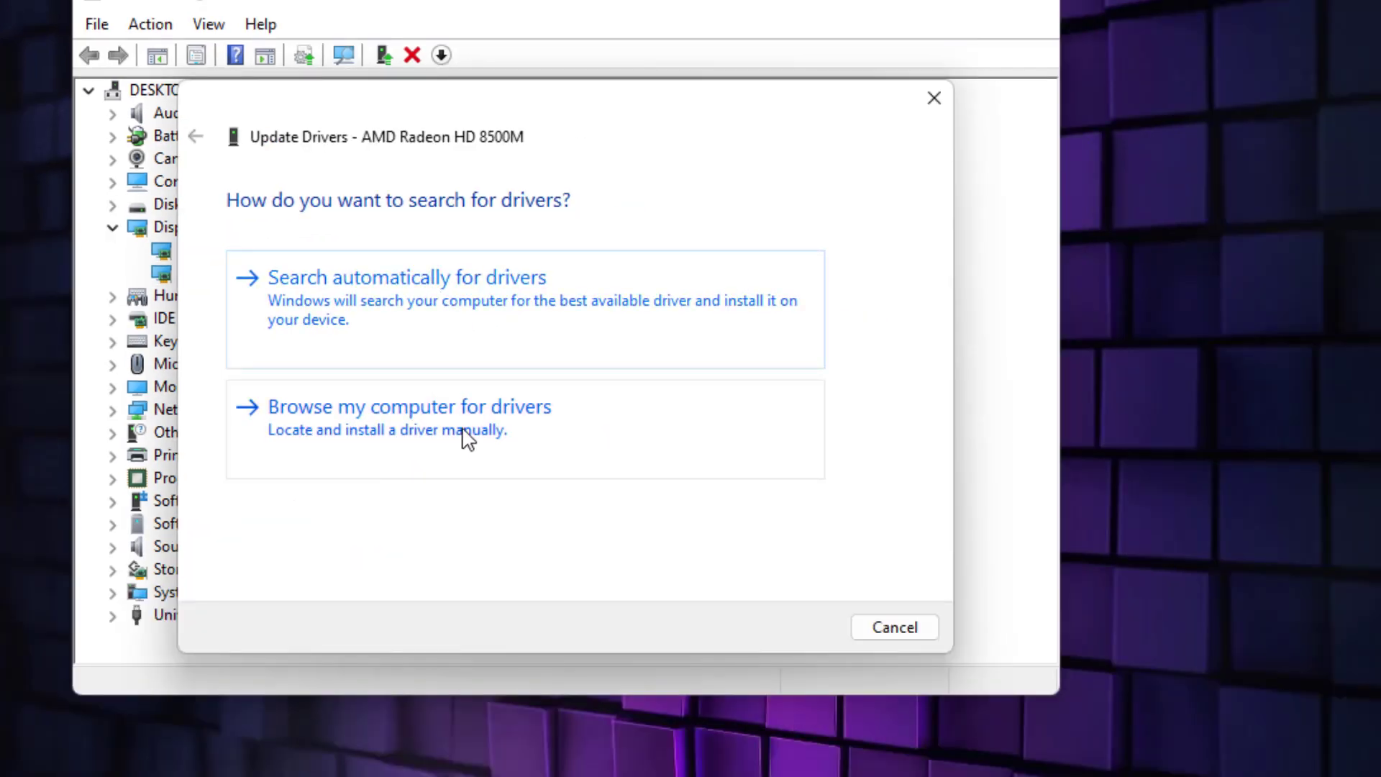
left_click(523, 426)
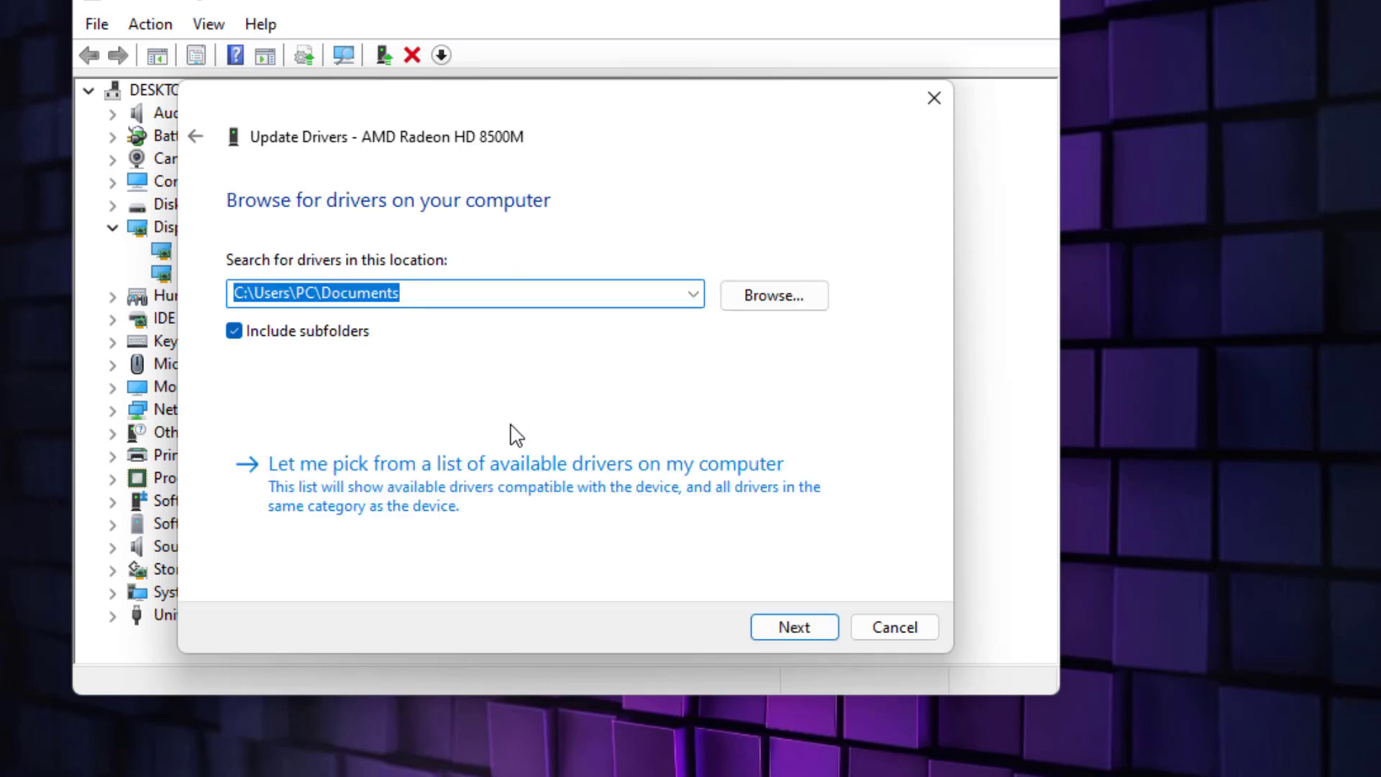
left_click(362, 491)
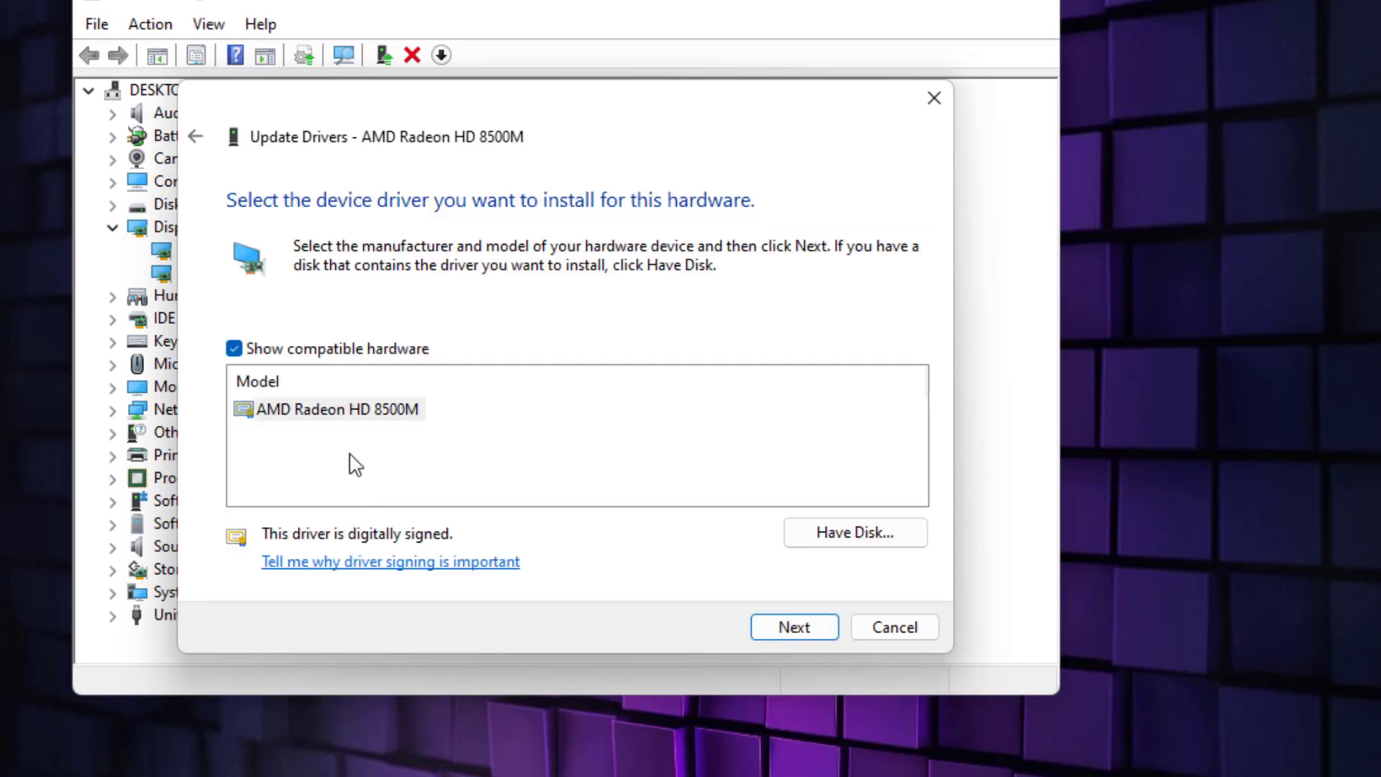
left_click(371, 413)
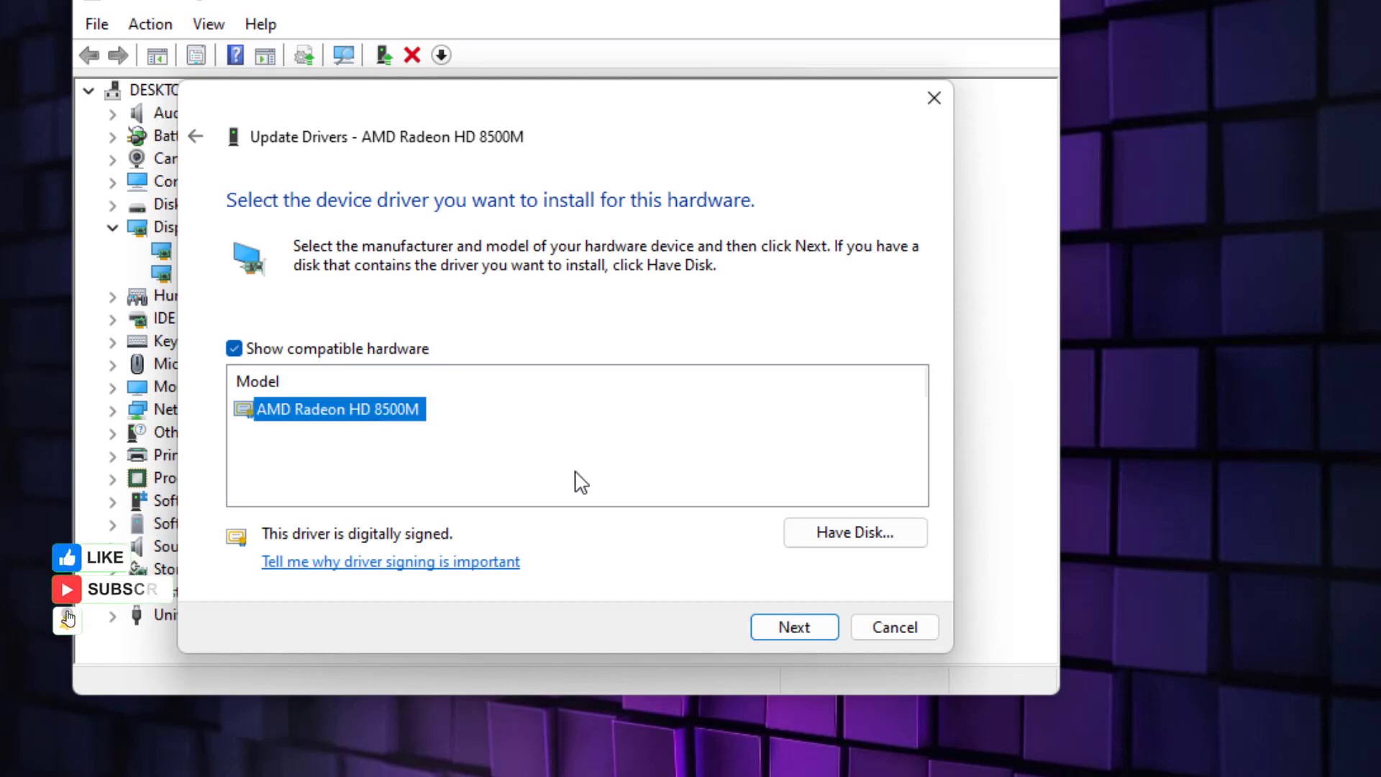
left_click(805, 627)
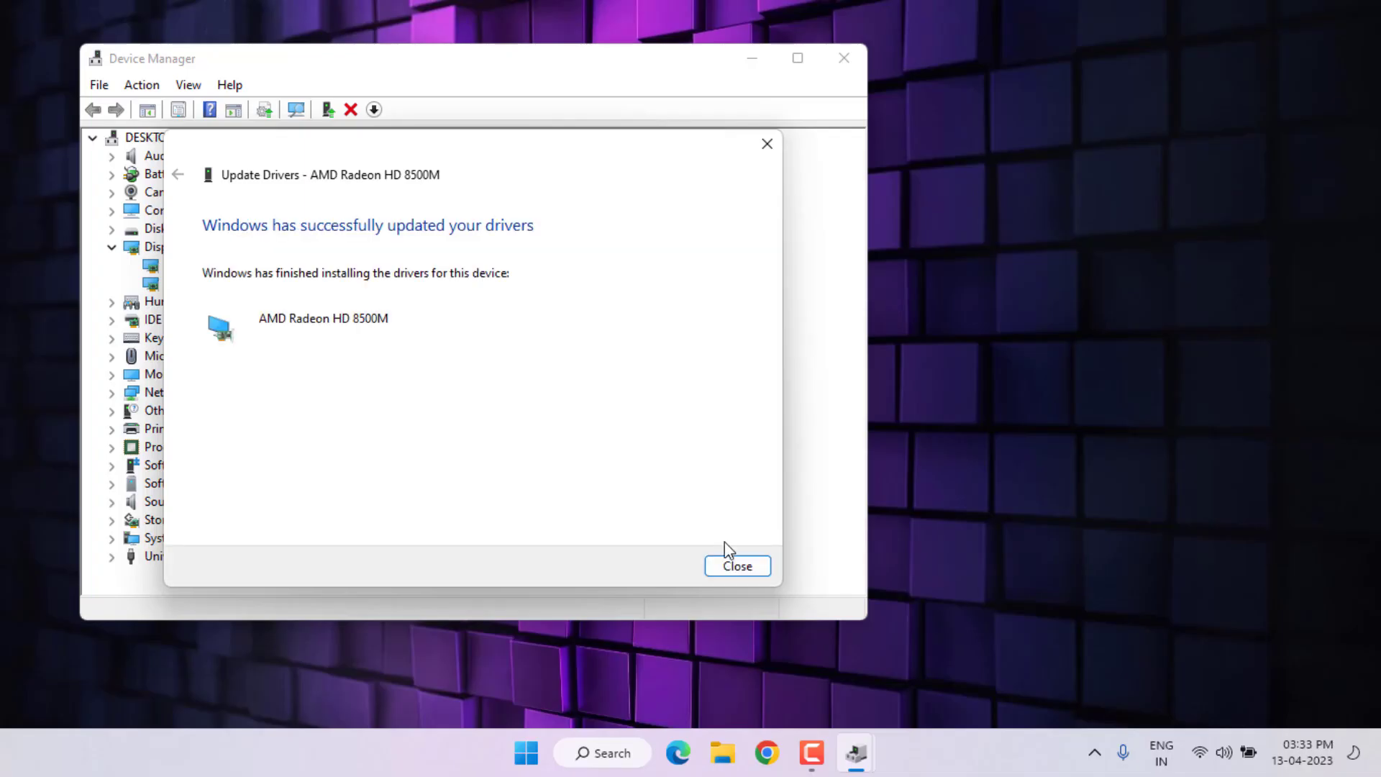
left_click(731, 568)
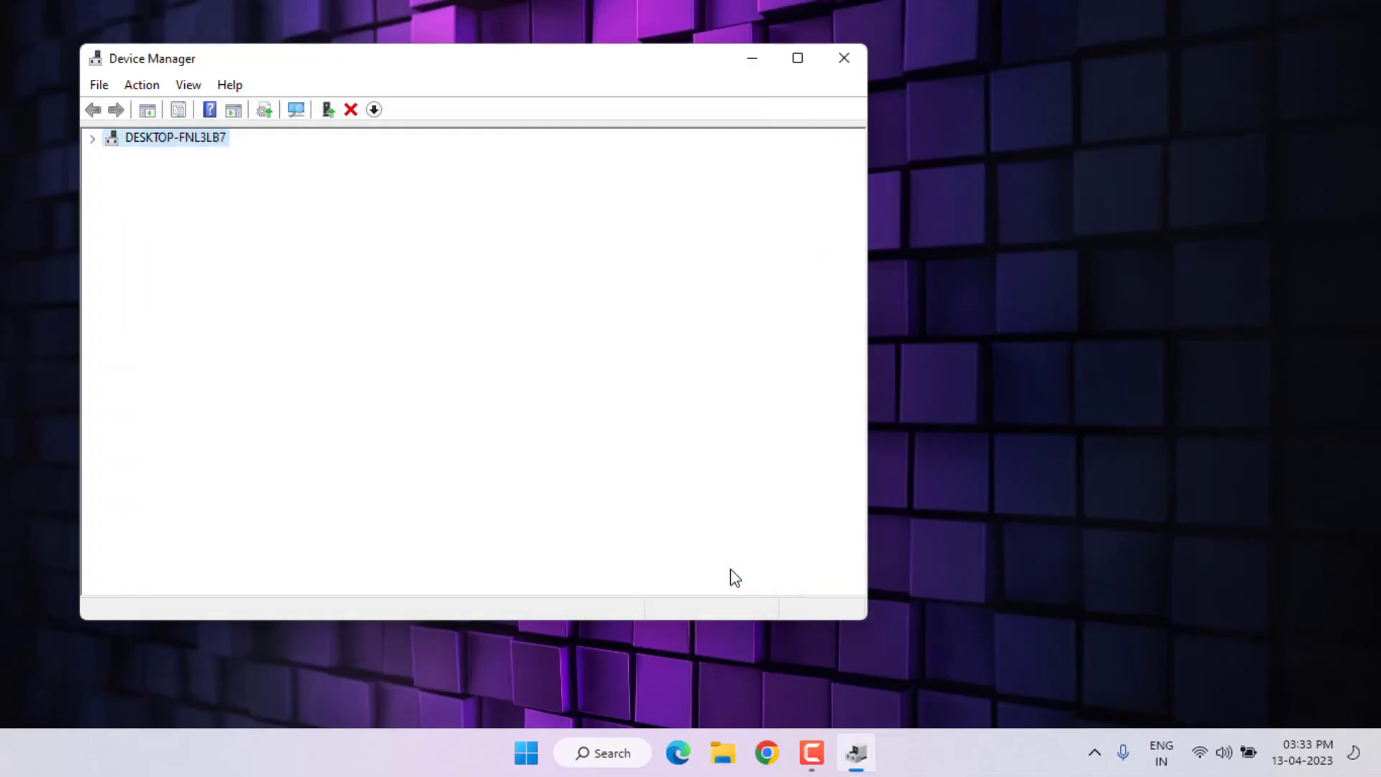
left_click(844, 59)
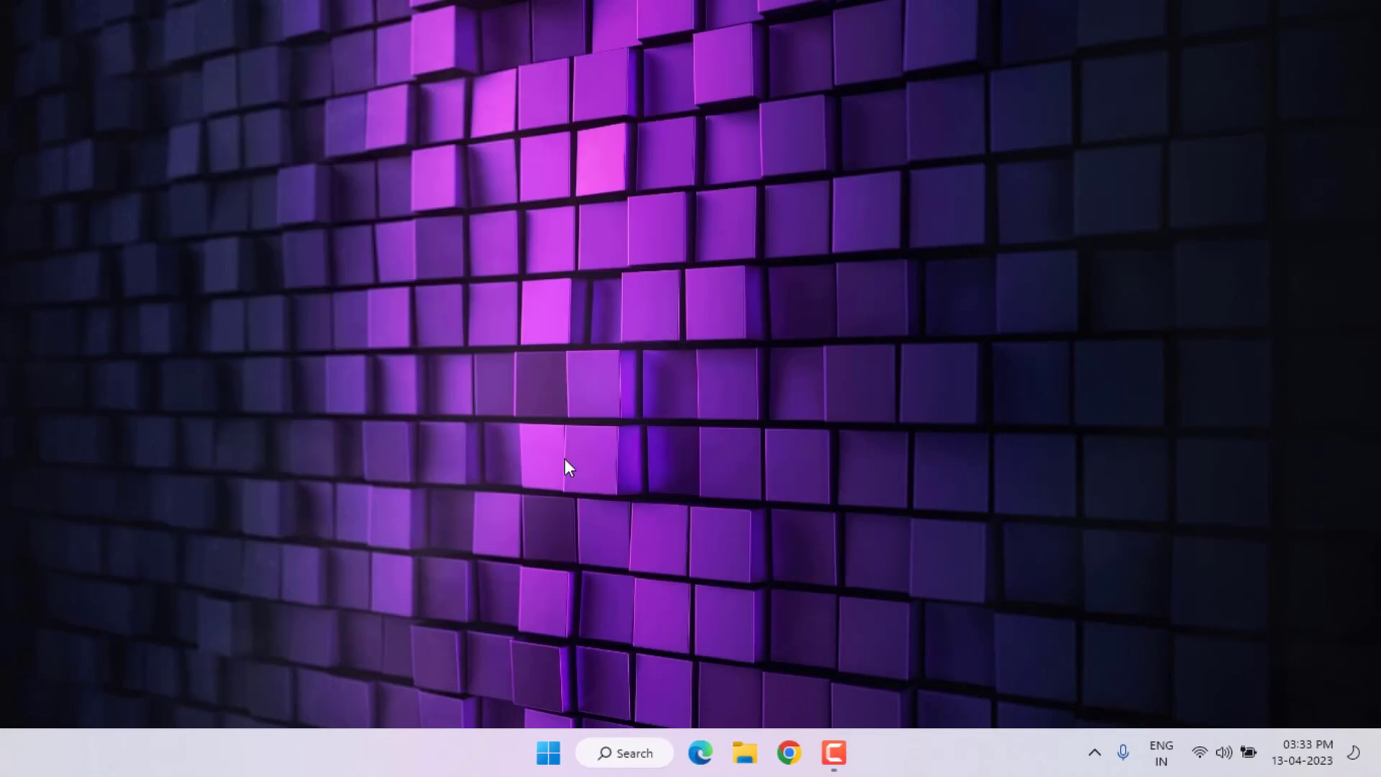
Open the display's Graphics settings in Settings and look through the list of apps with custom graphics preferences
left_click(550, 749)
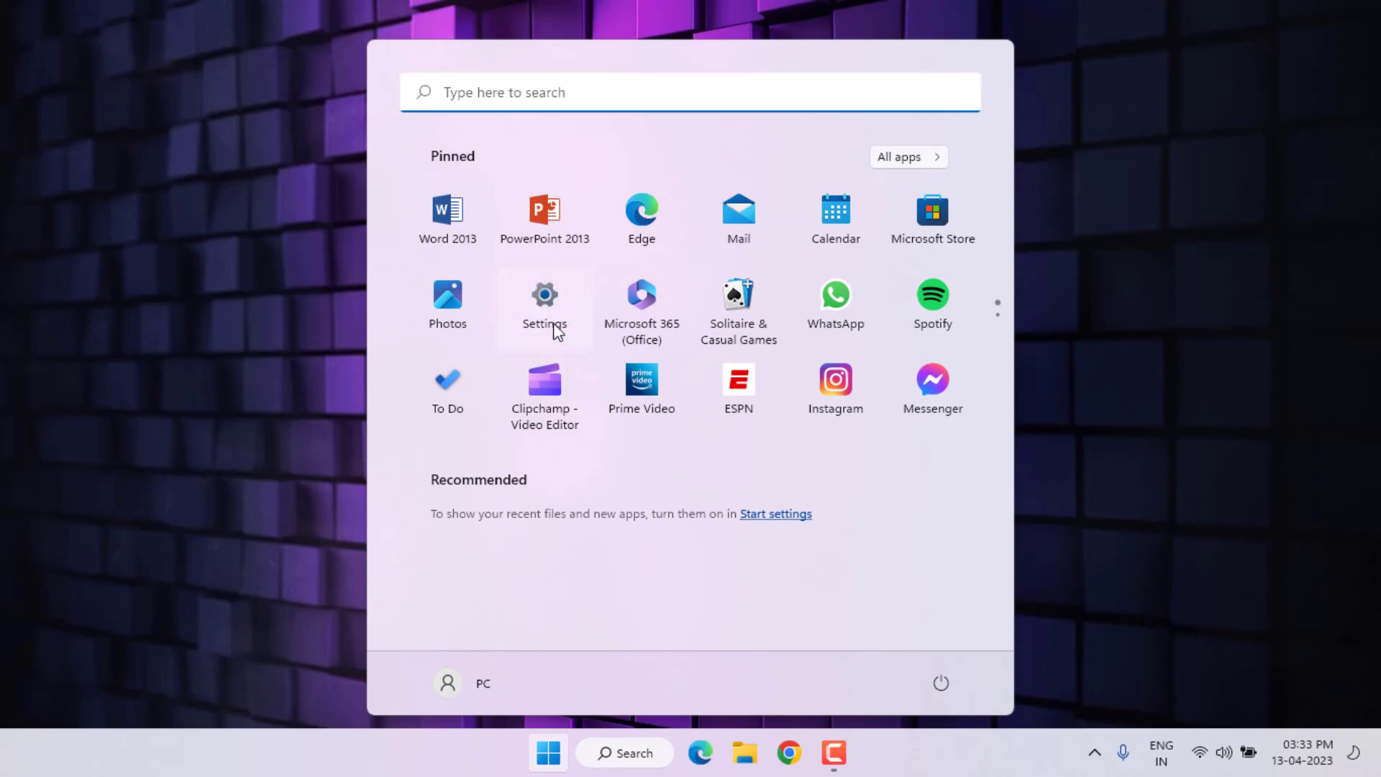
left_click(556, 331)
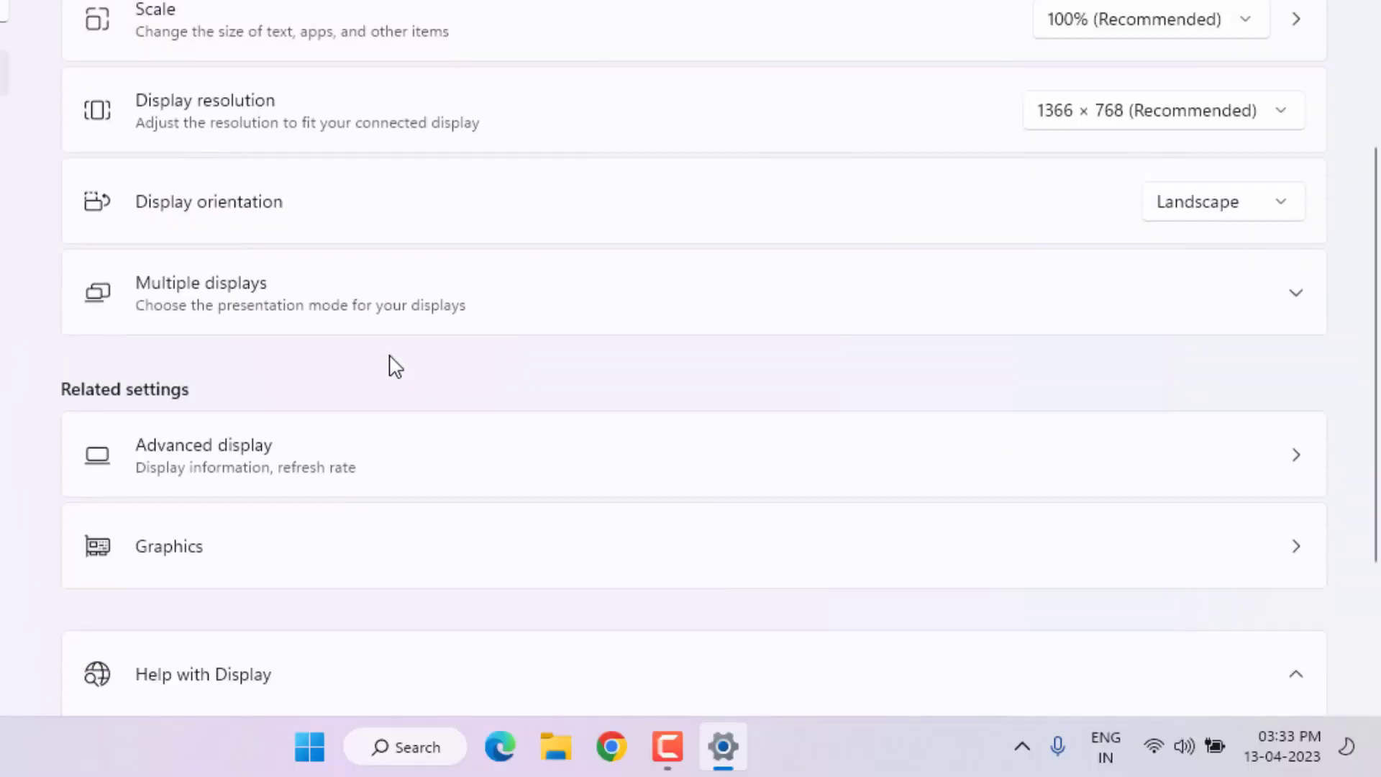
scroll(392, 365, "down", 3)
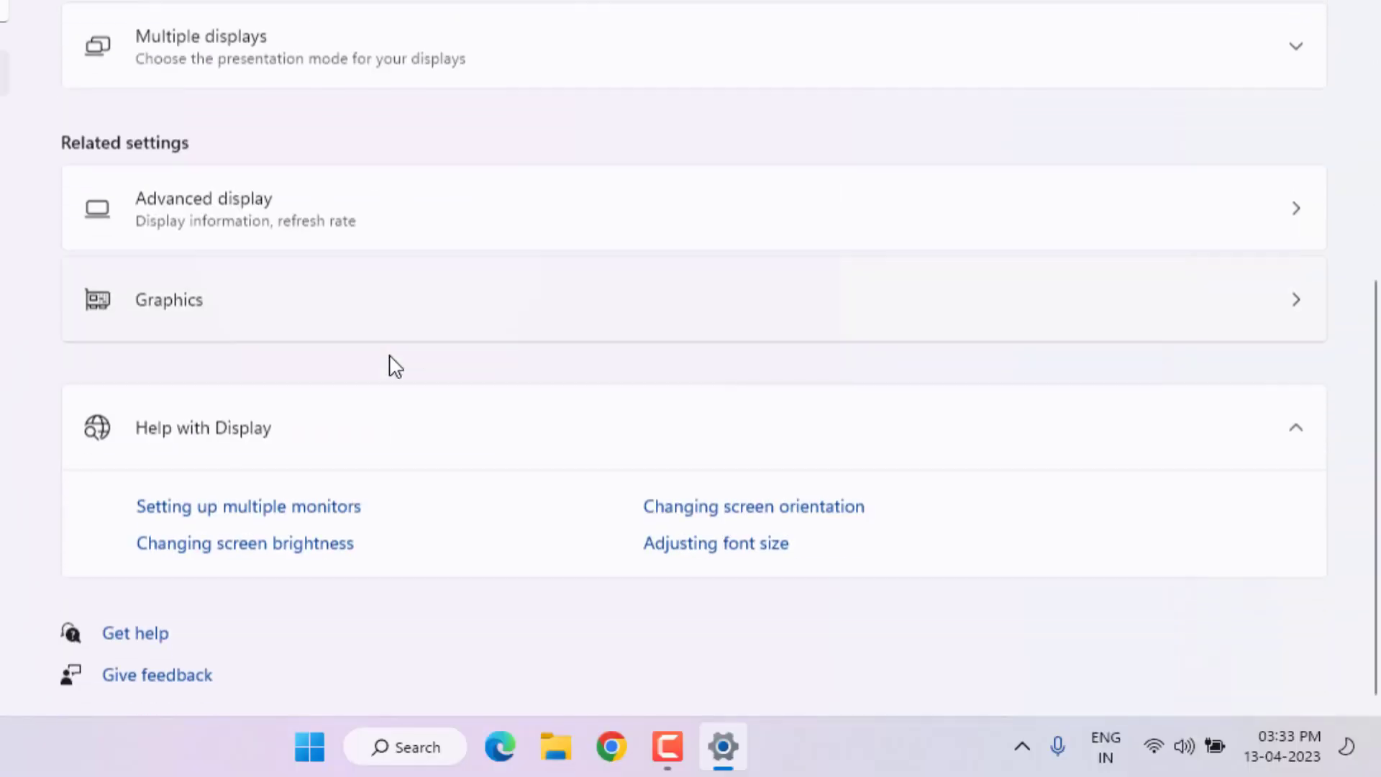
left_click(394, 318)
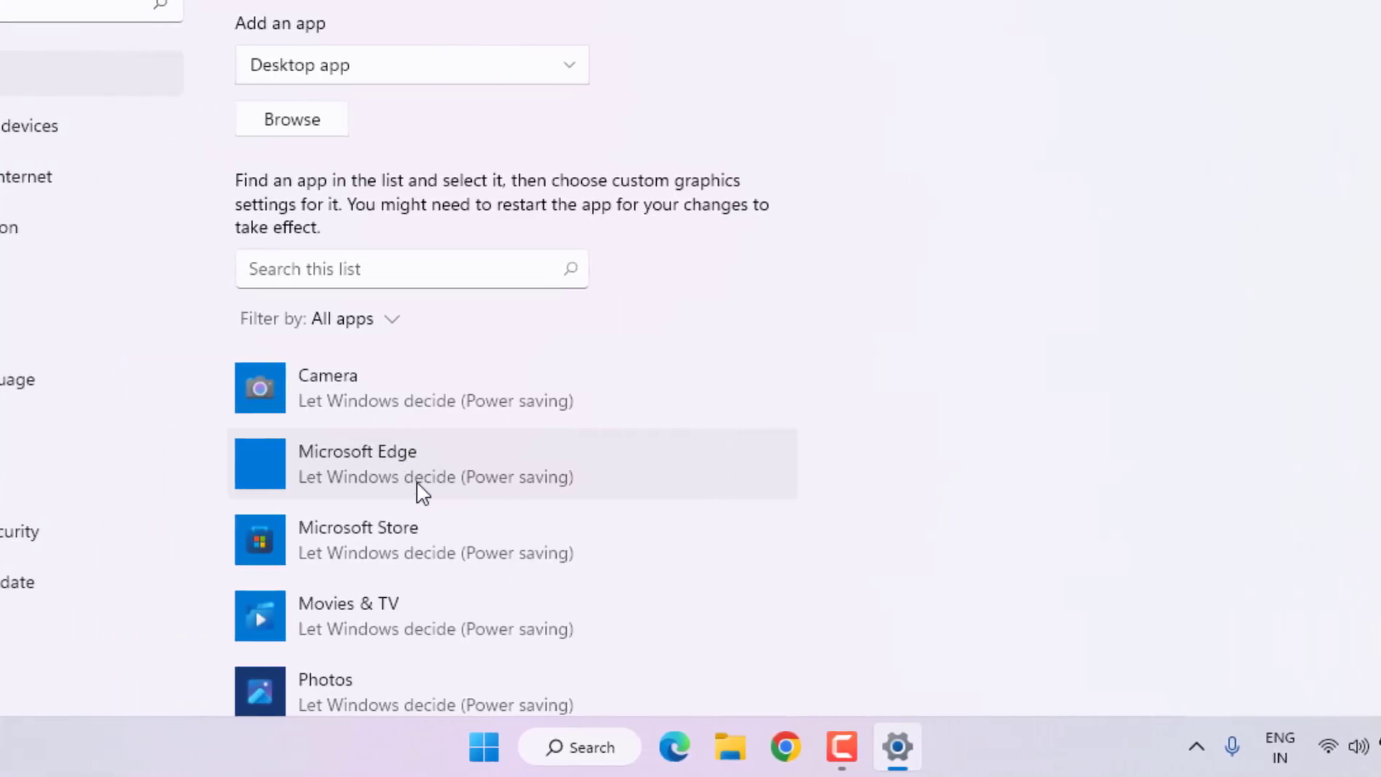
scroll(415, 436, "down", 5)
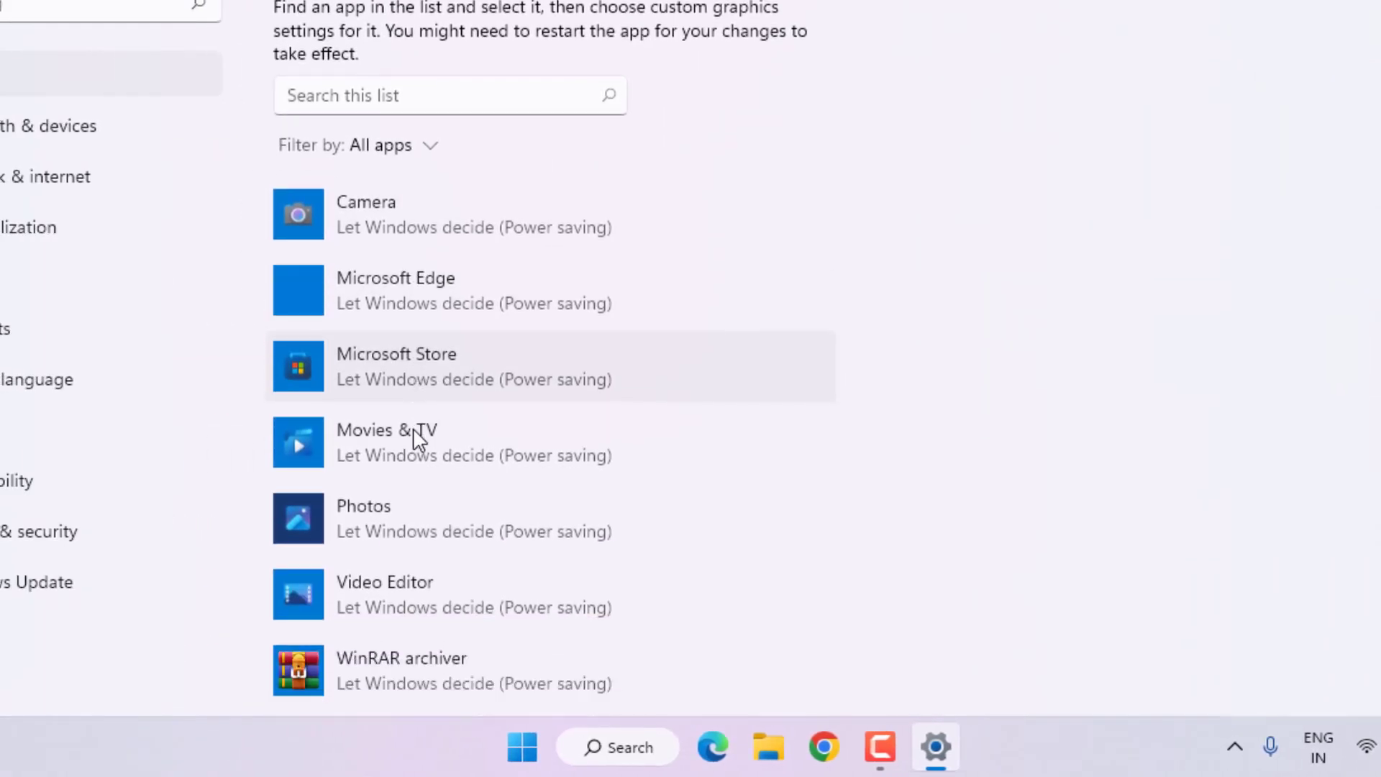
scroll(415, 431, "up", 3)
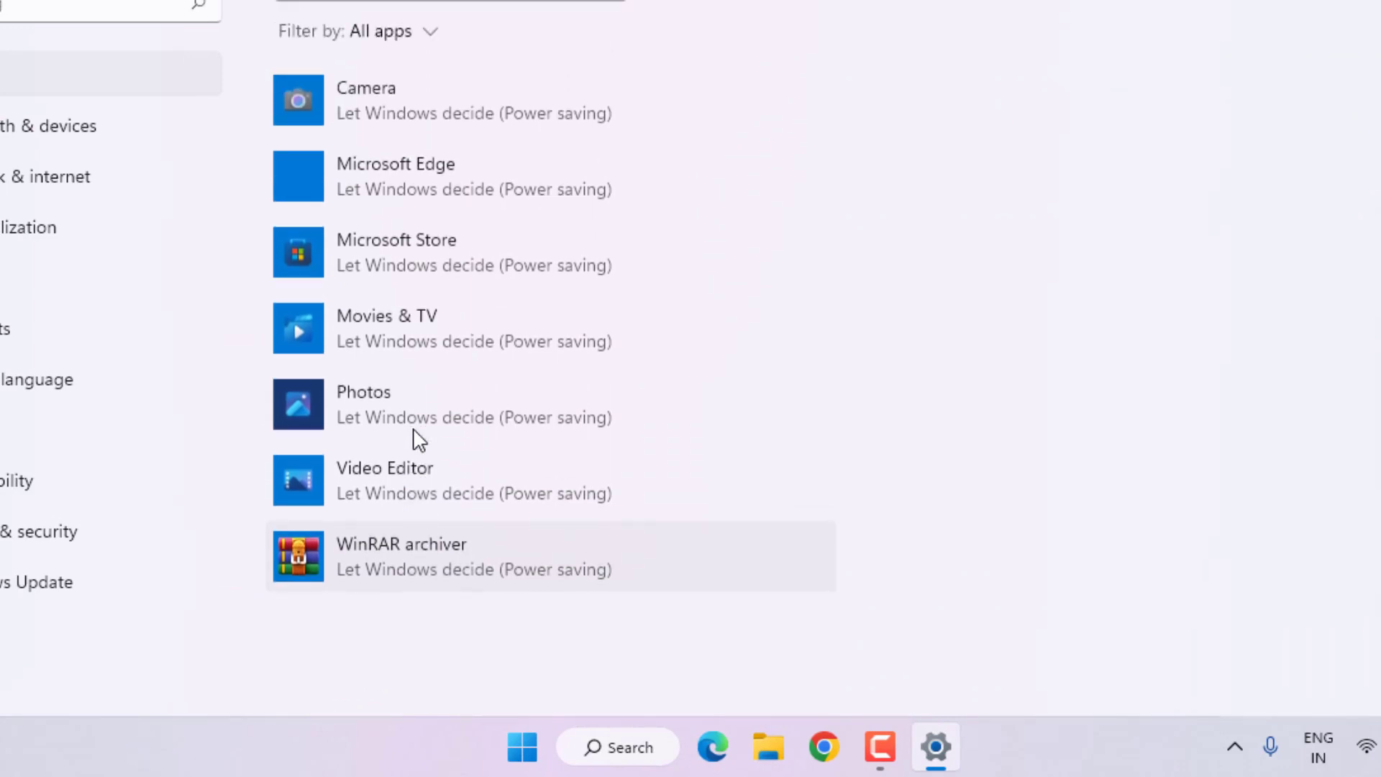
Set the graphics preference of Microsoft Store to High performance, and close Settings
left_click(447, 395)
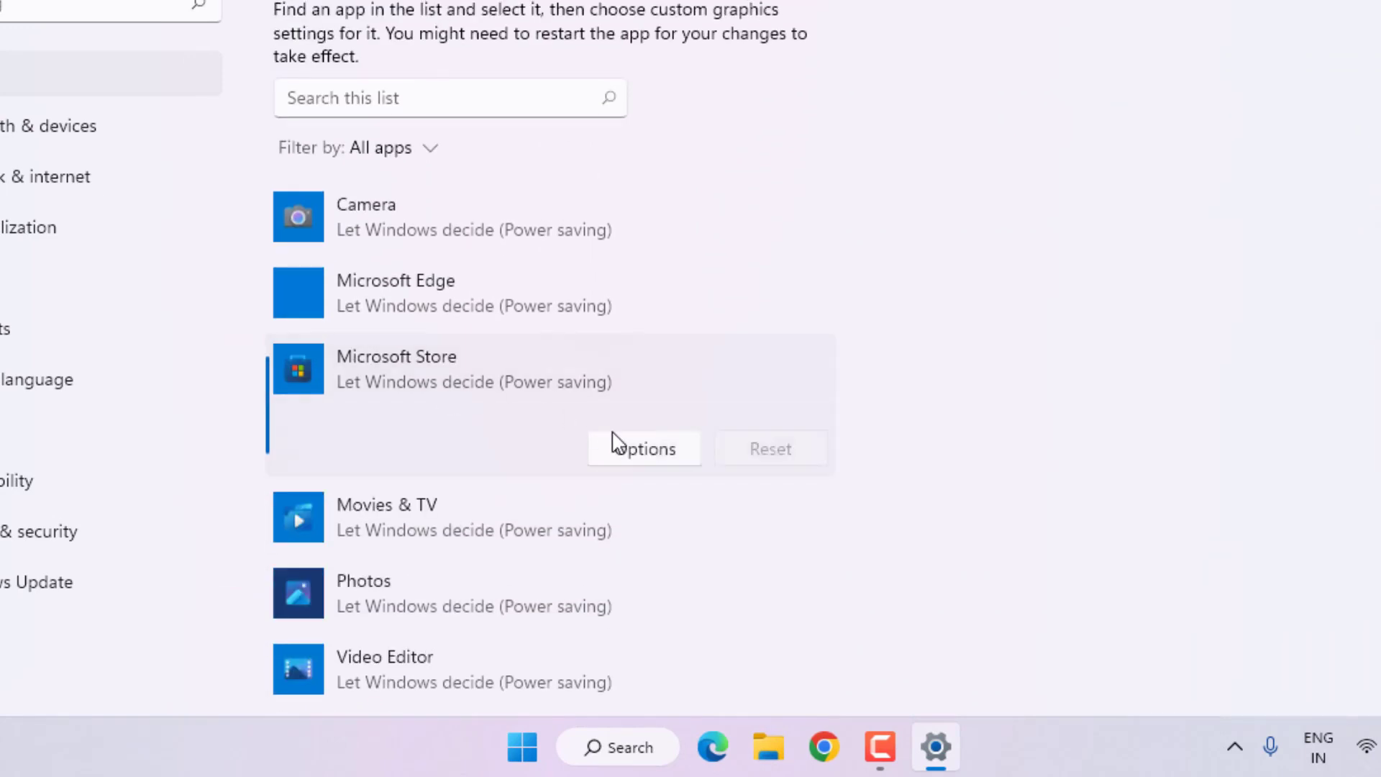
left_click(638, 458)
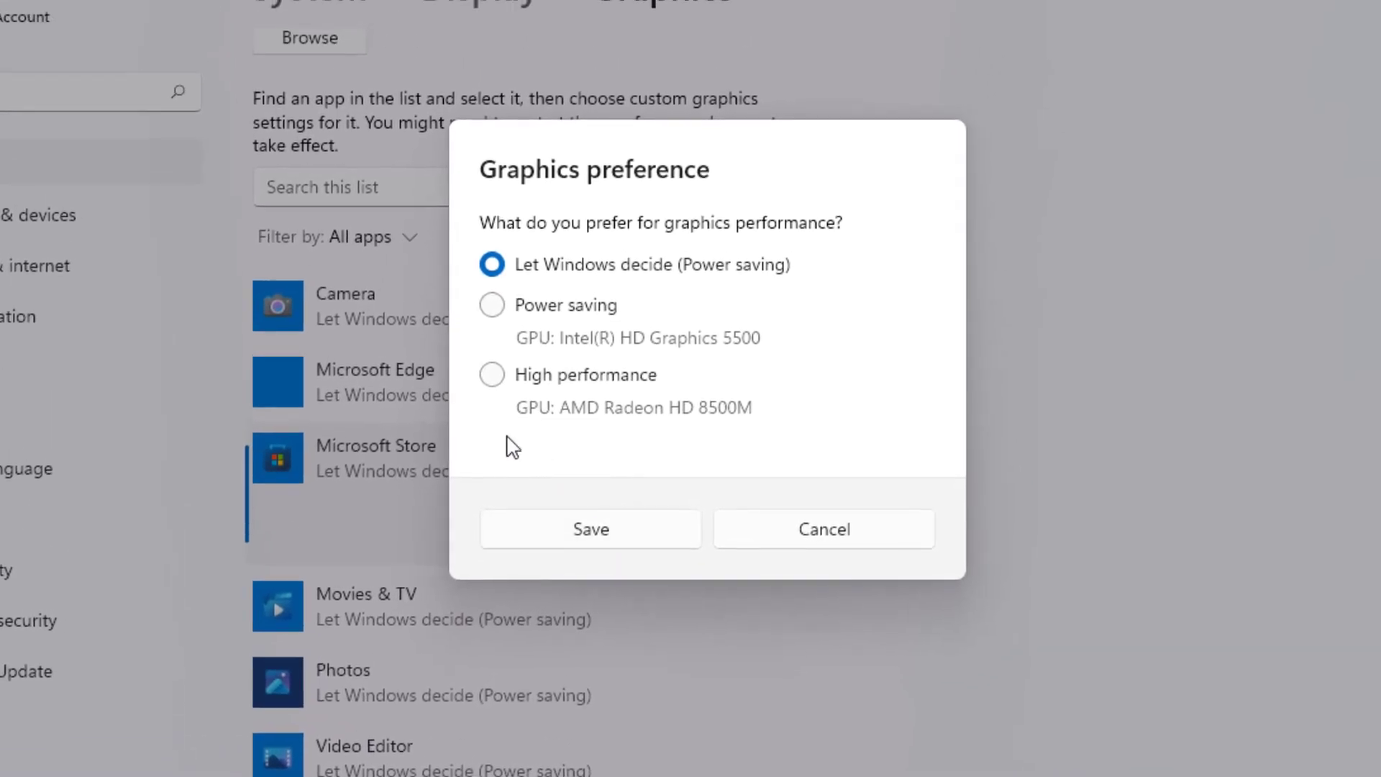
left_click(511, 329)
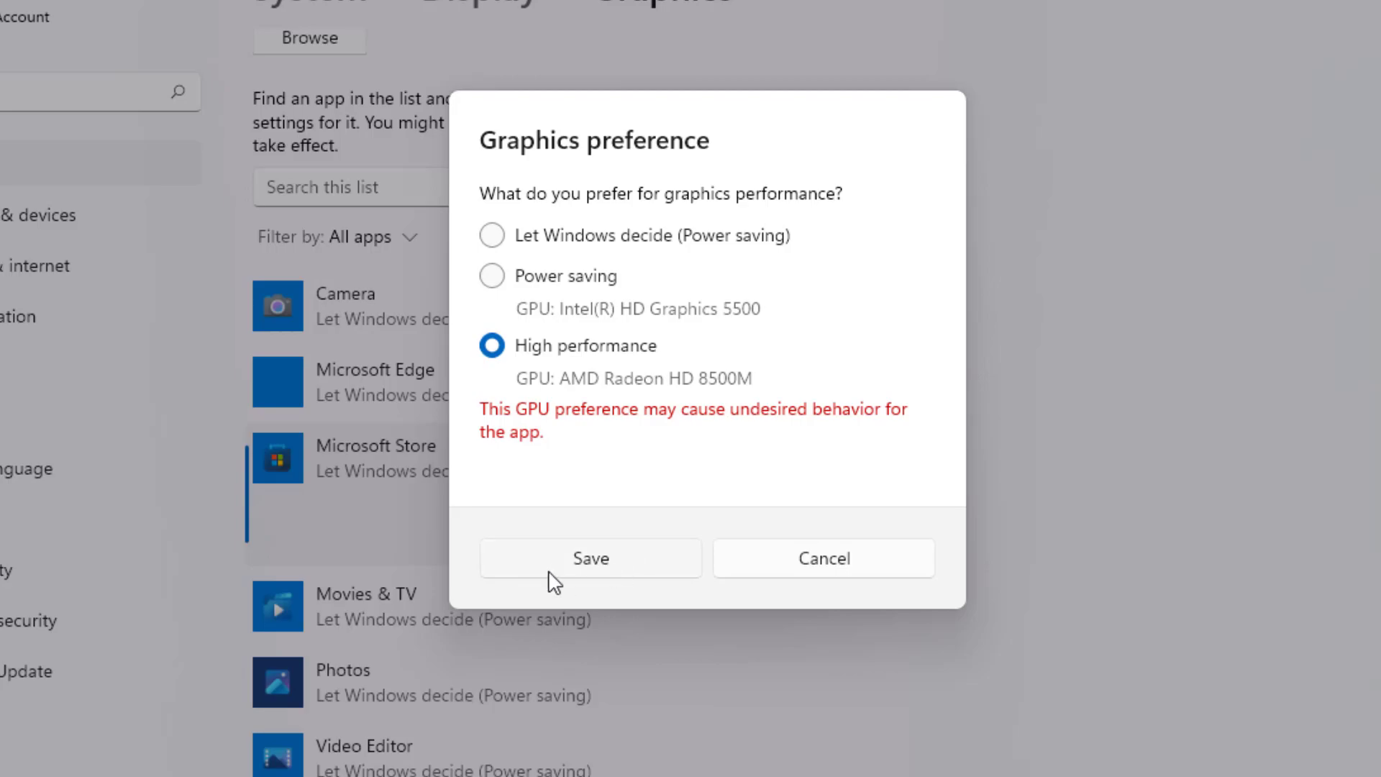
left_click(568, 572)
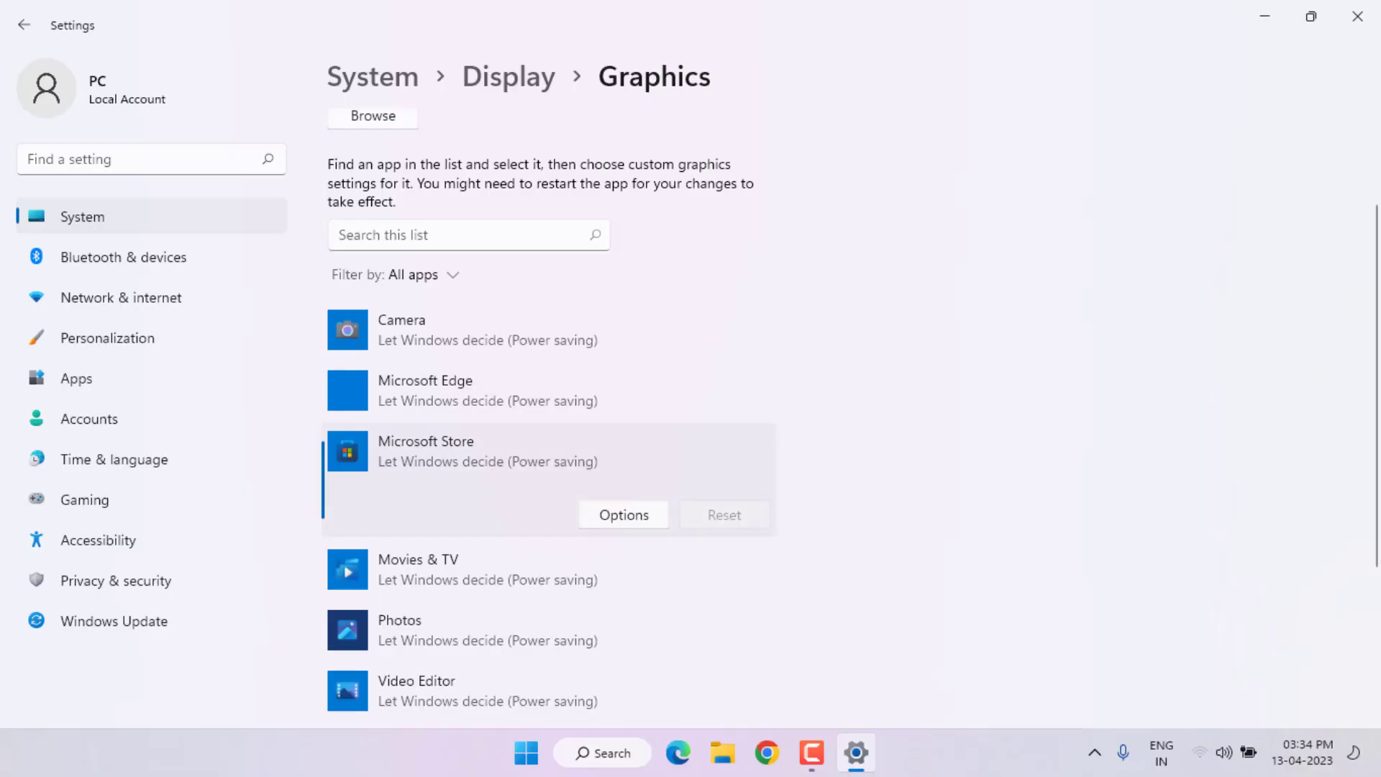
left_click(1359, 12)
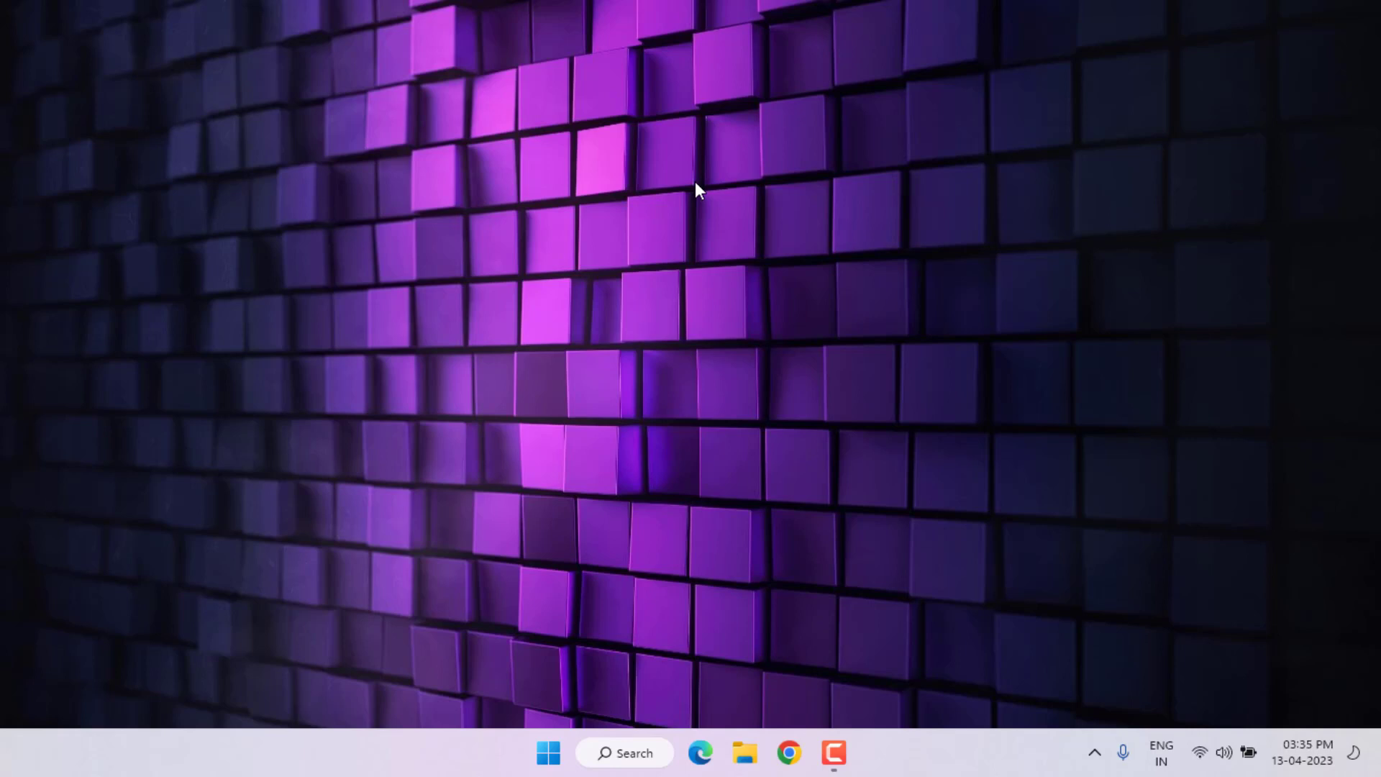
Open the Windows Update page in Settings to check the available updates, and close Settings
left_click(549, 754)
left_click(564, 334)
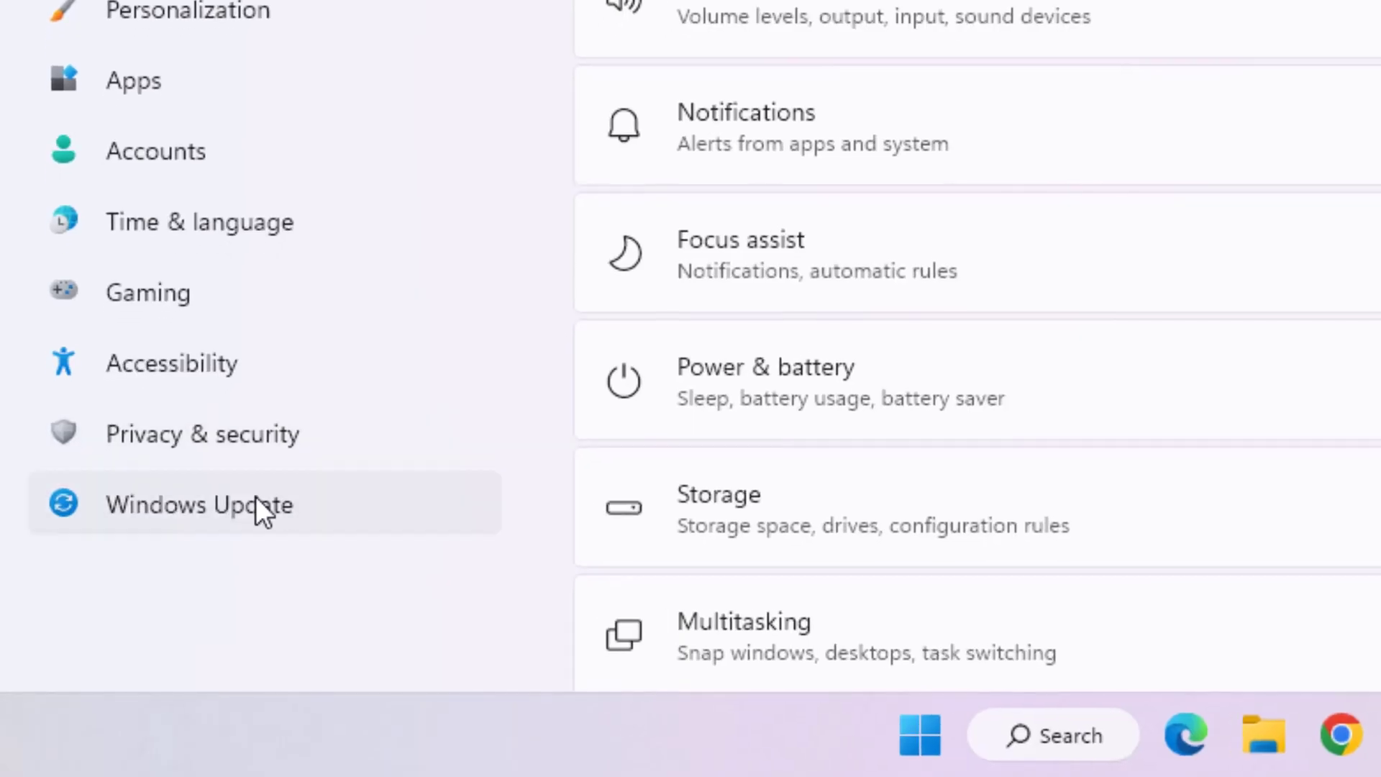
left_click(256, 498)
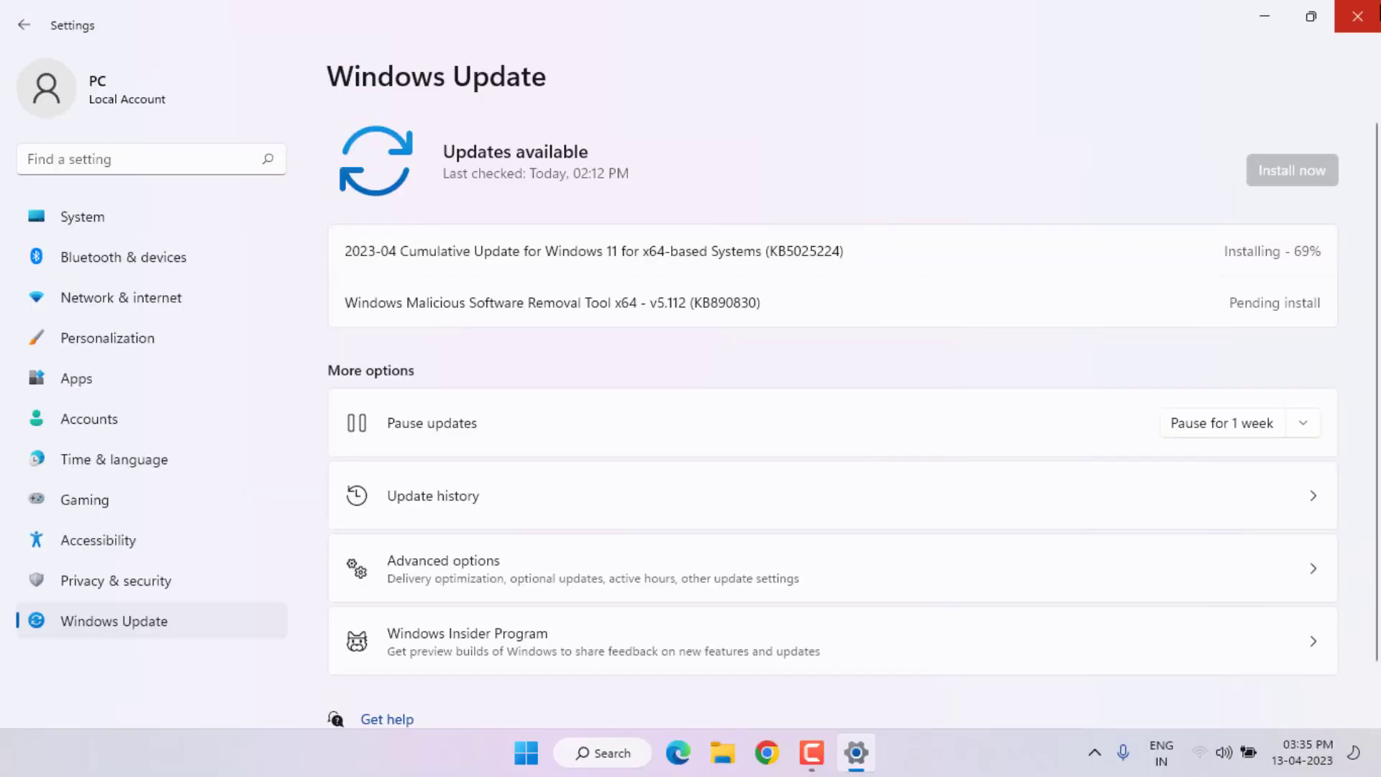
left_click(1352, 20)
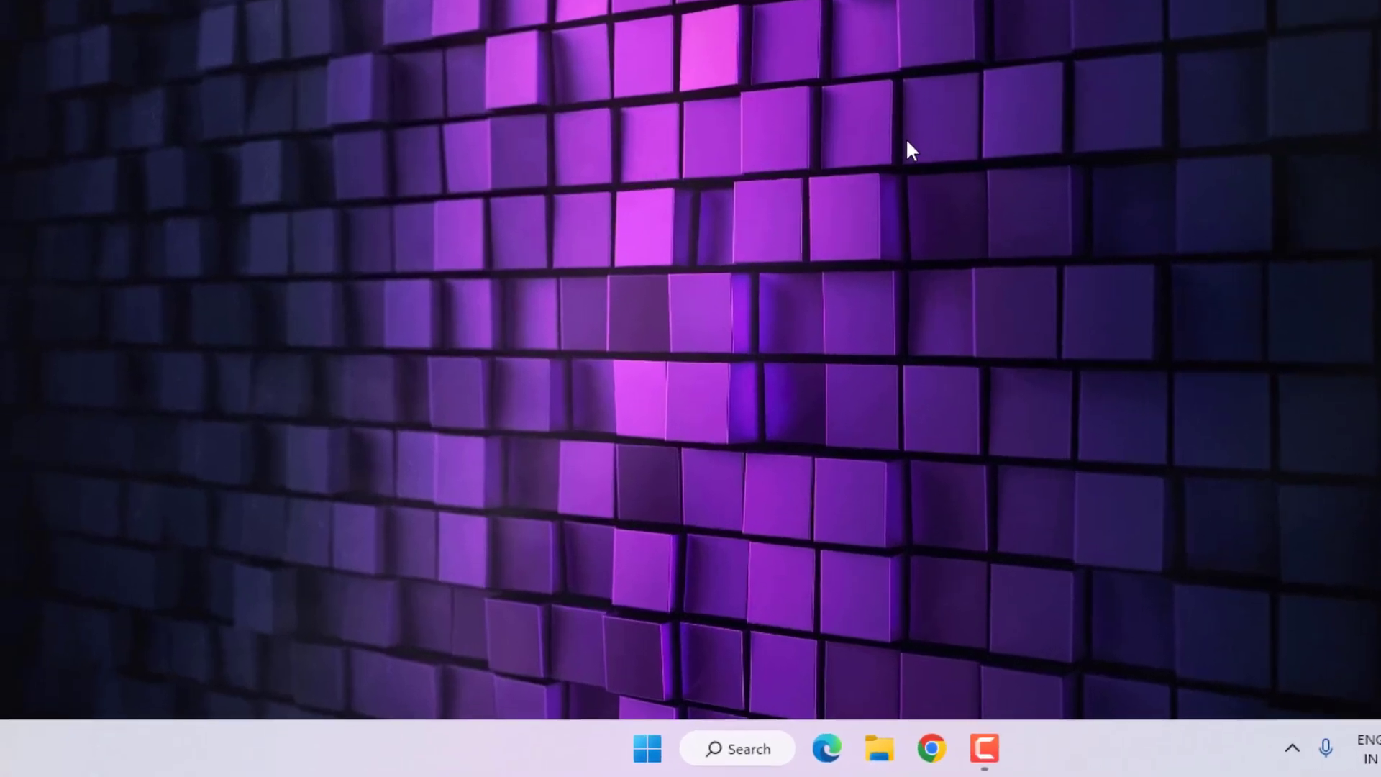
Open System Configuration with msconfig, hide all Microsoft services in the services list, and confirm the dialog
key("super+r")
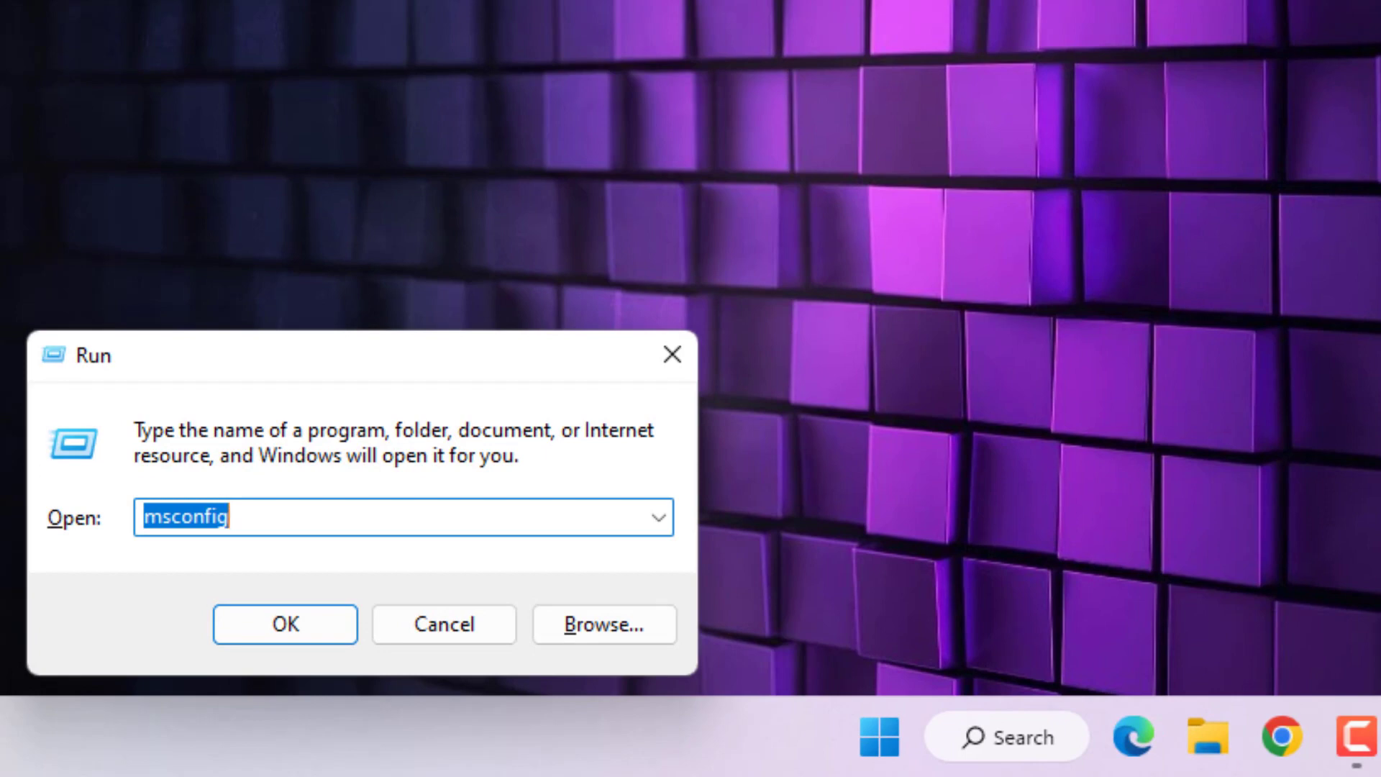
key("Return")
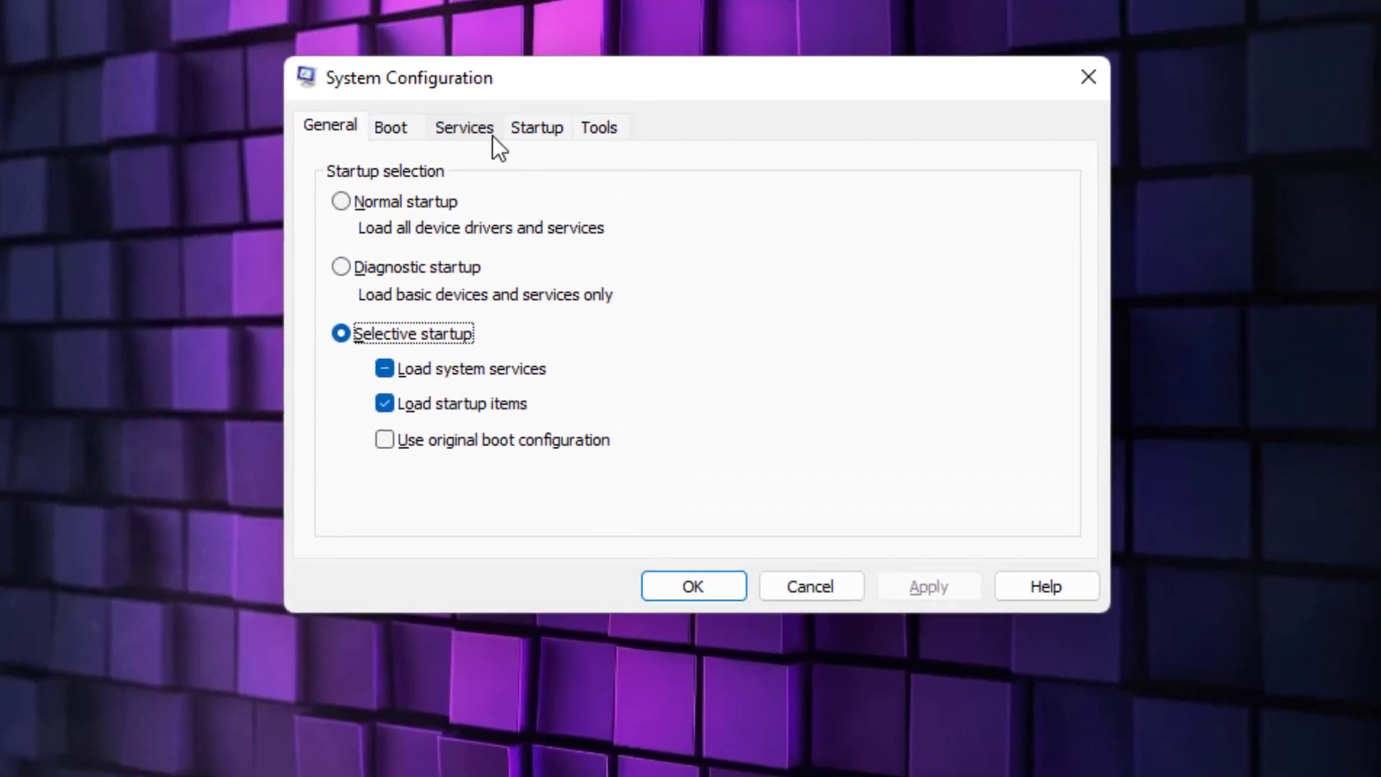
left_click(491, 135)
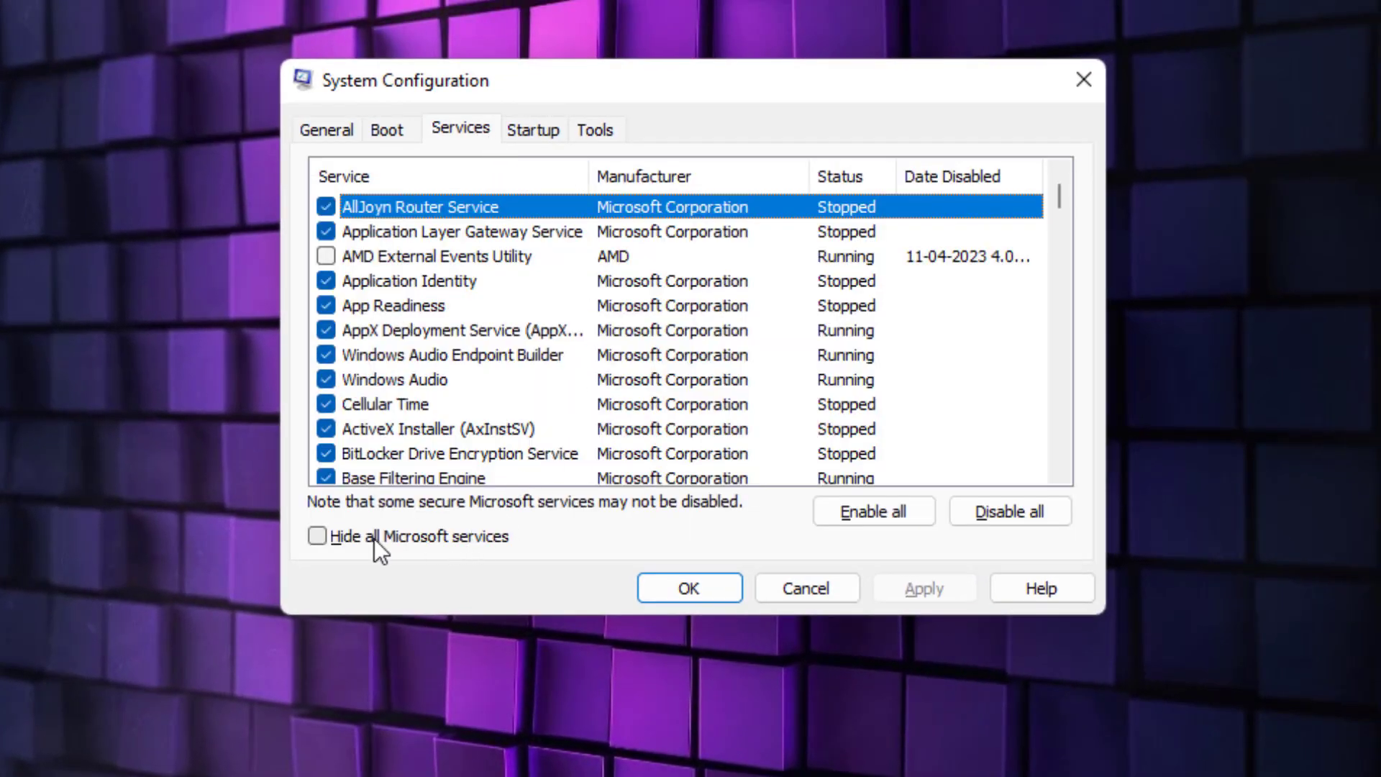
left_click(433, 539)
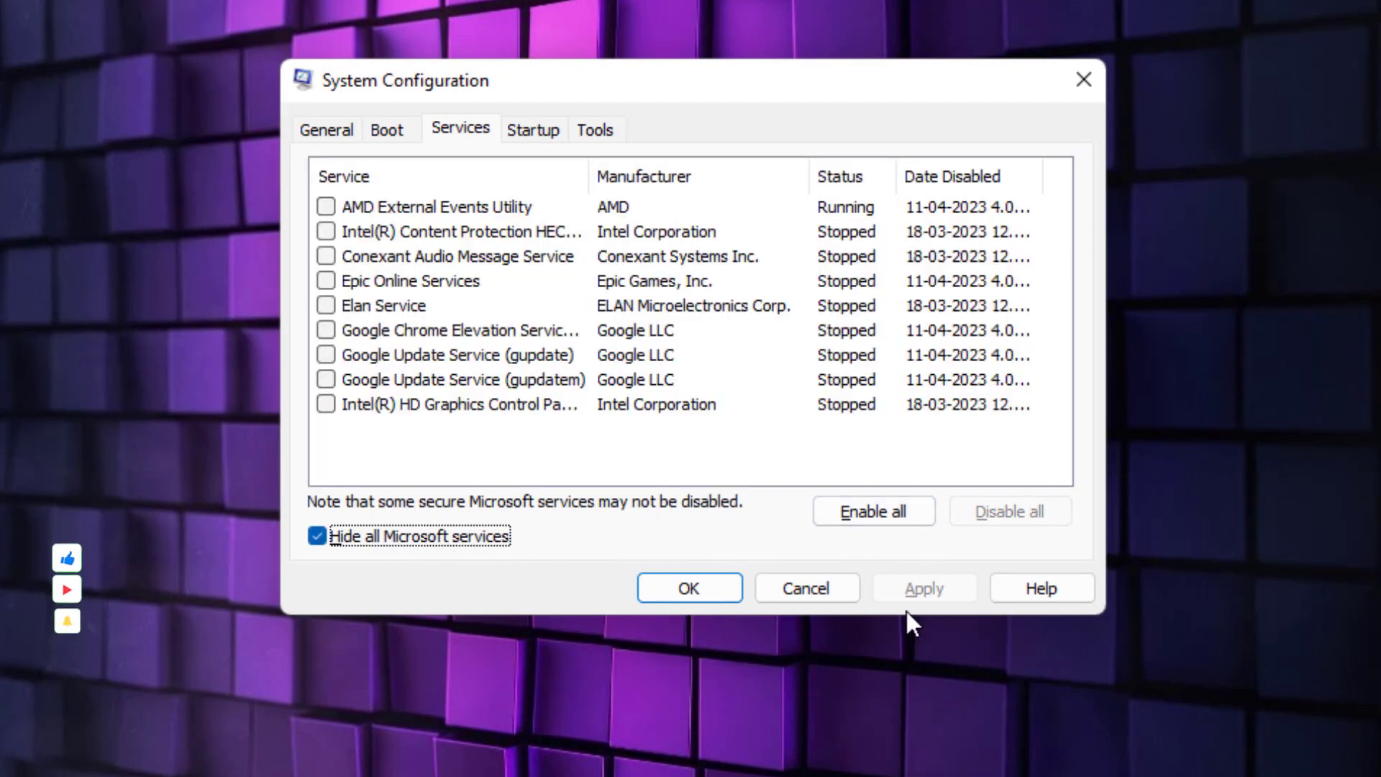
left_click(680, 589)
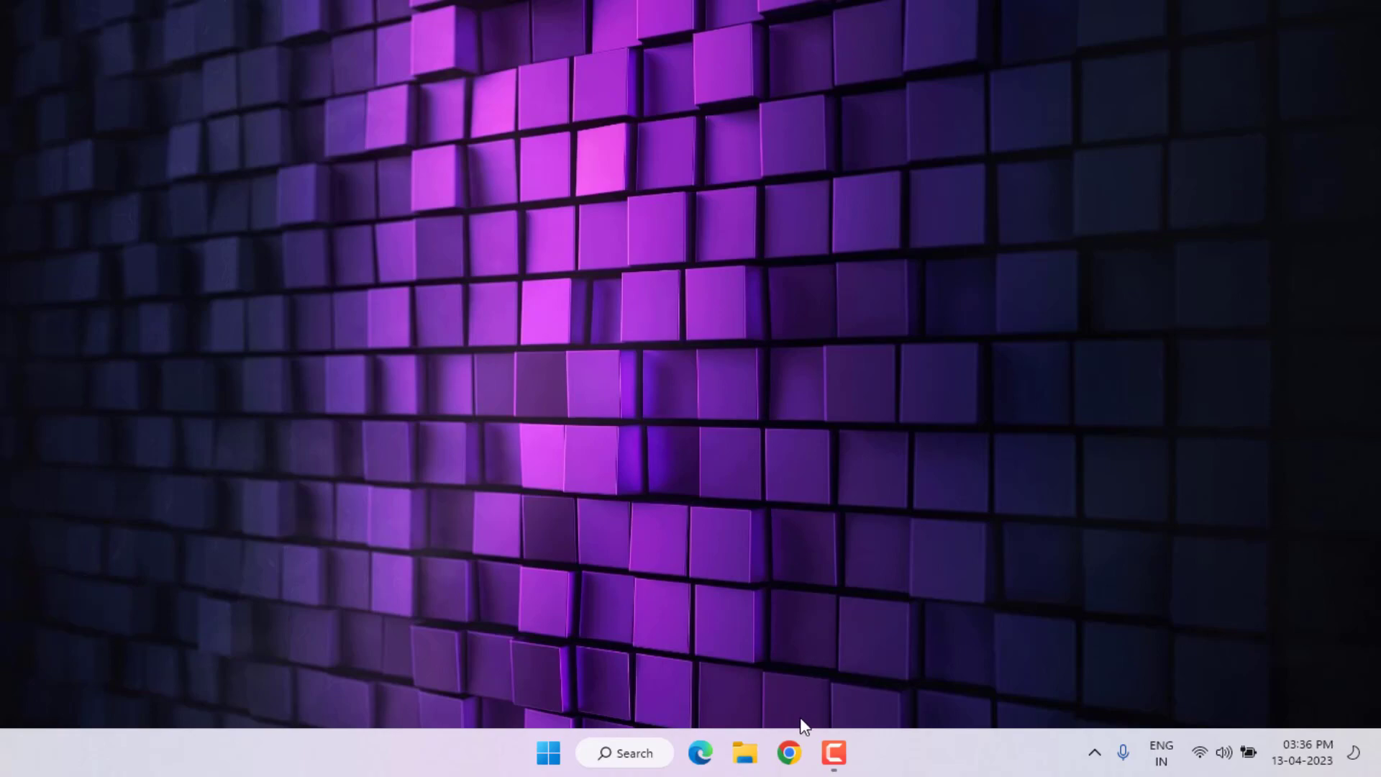
Switch to Chrome, search Google for "directx", and open Microsoft's DirectX End-User Runtime Web Installer download page
left_click(790, 752)
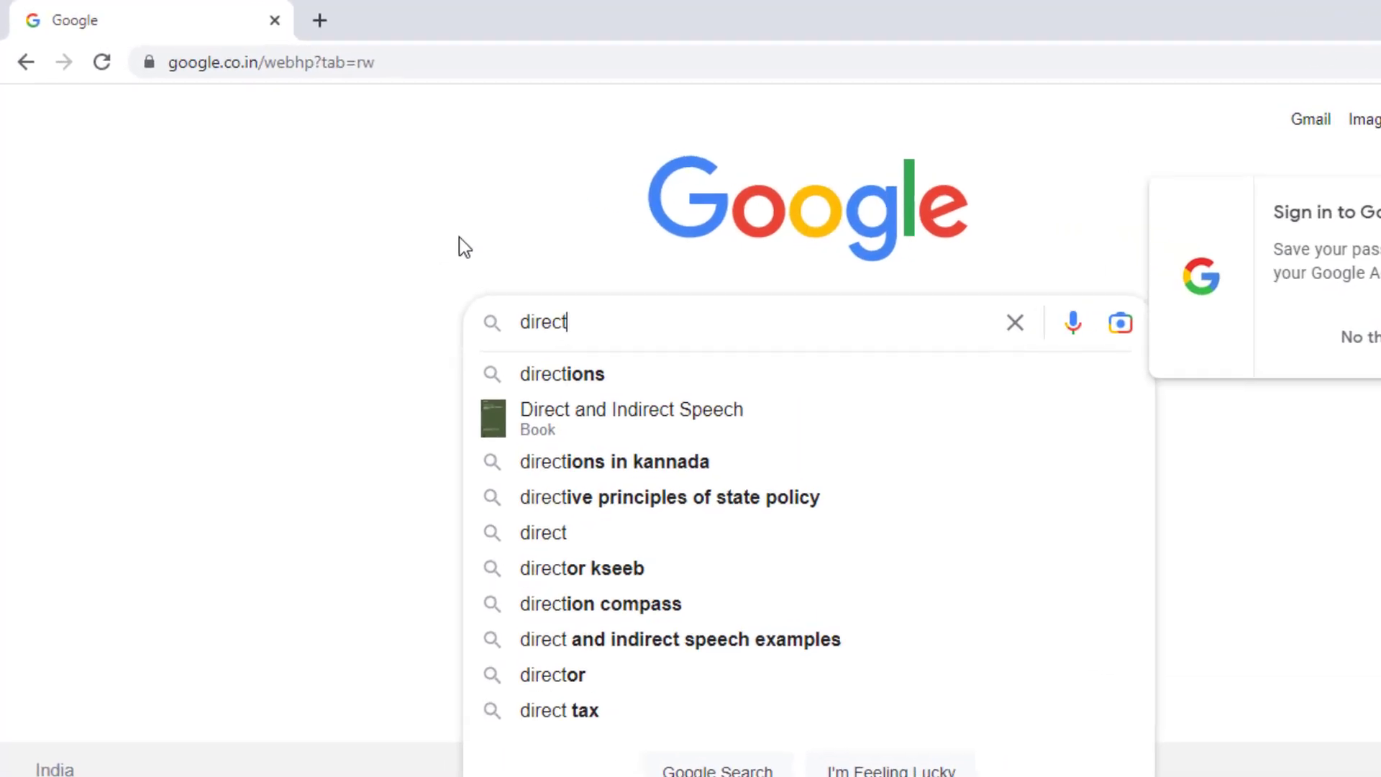
type("x")
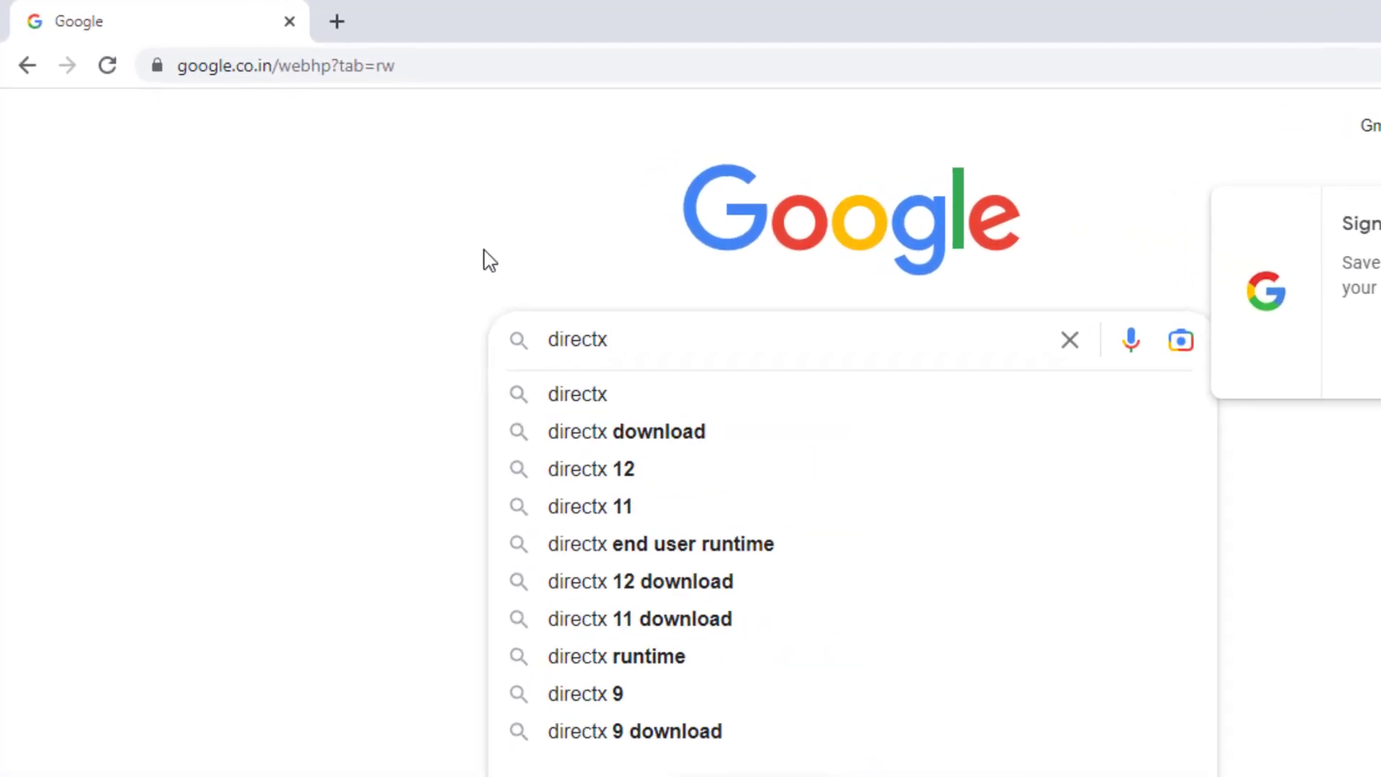
key("Return")
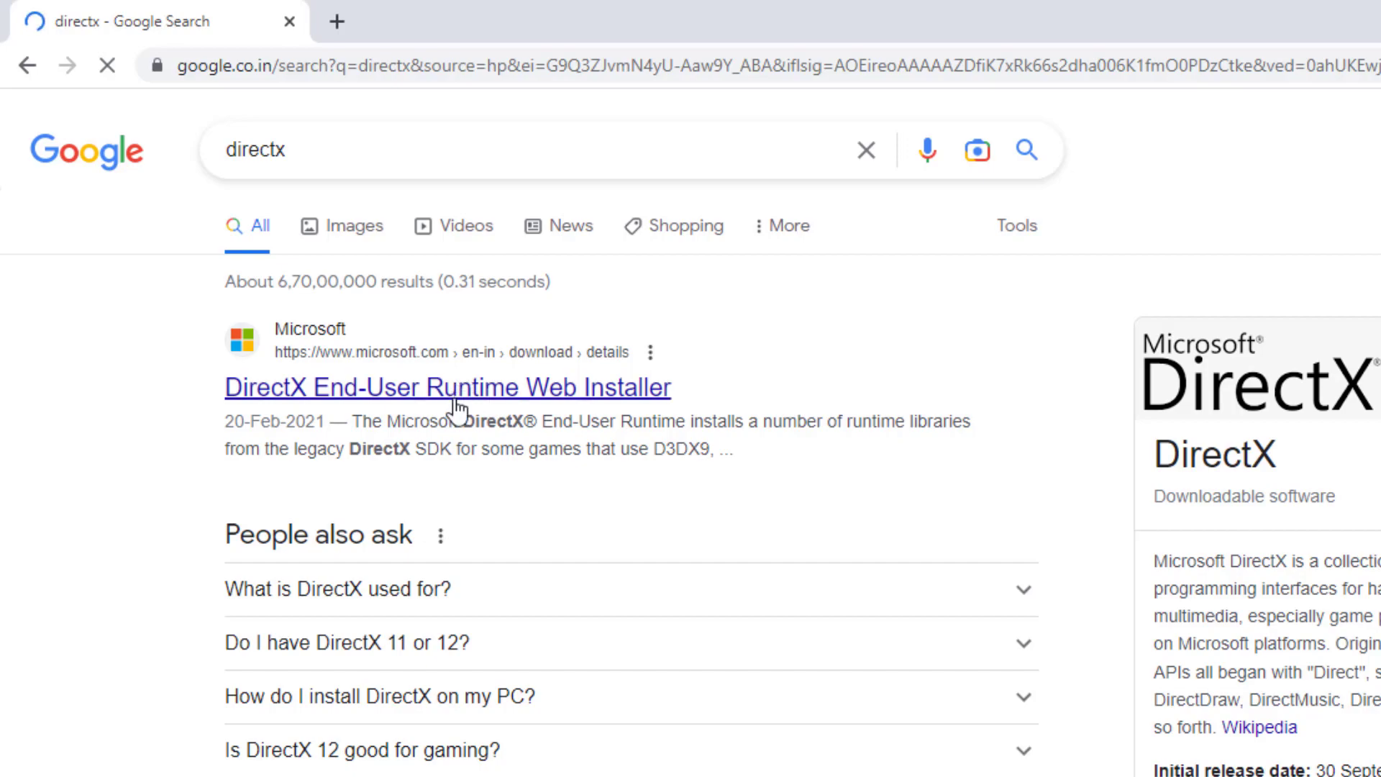
left_click(456, 401)
scroll(604, 381, "down", 5)
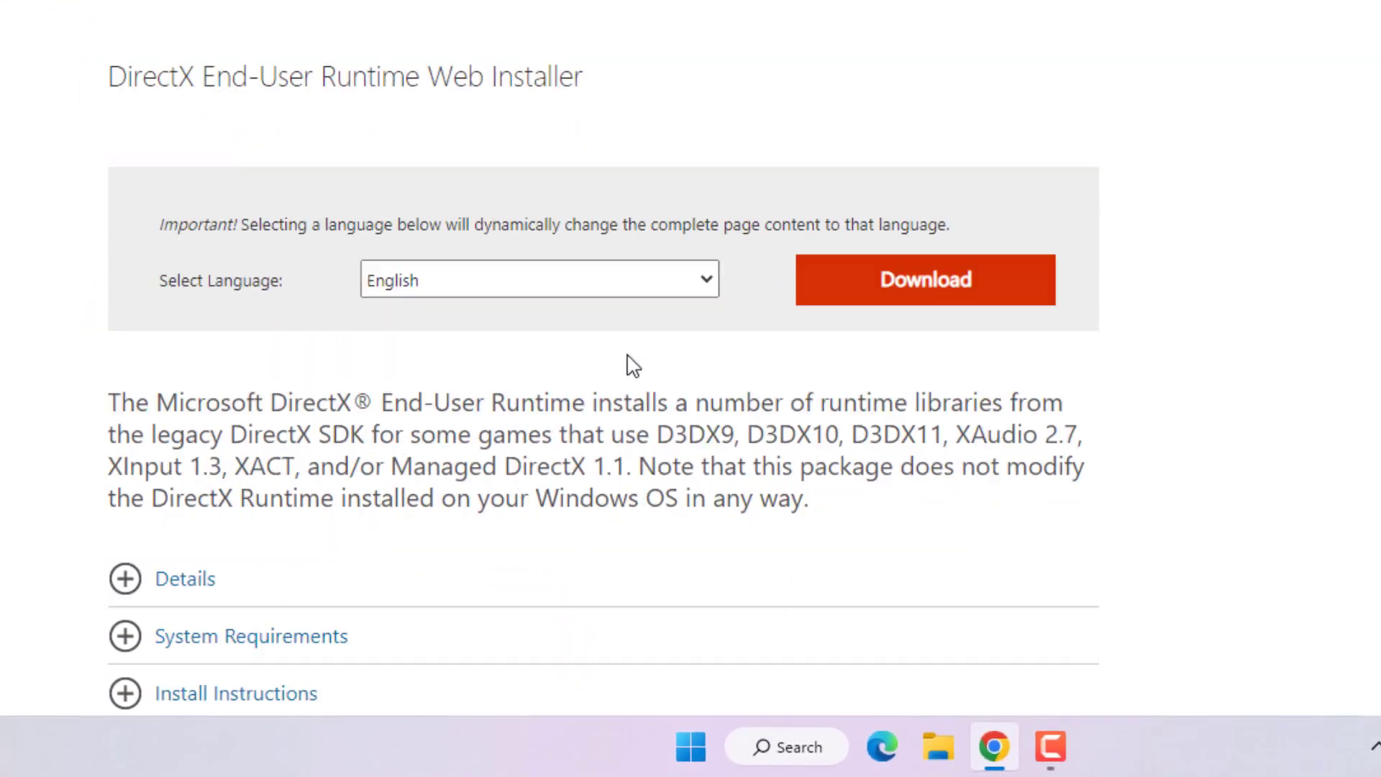
scroll(633, 365, "down", 1)
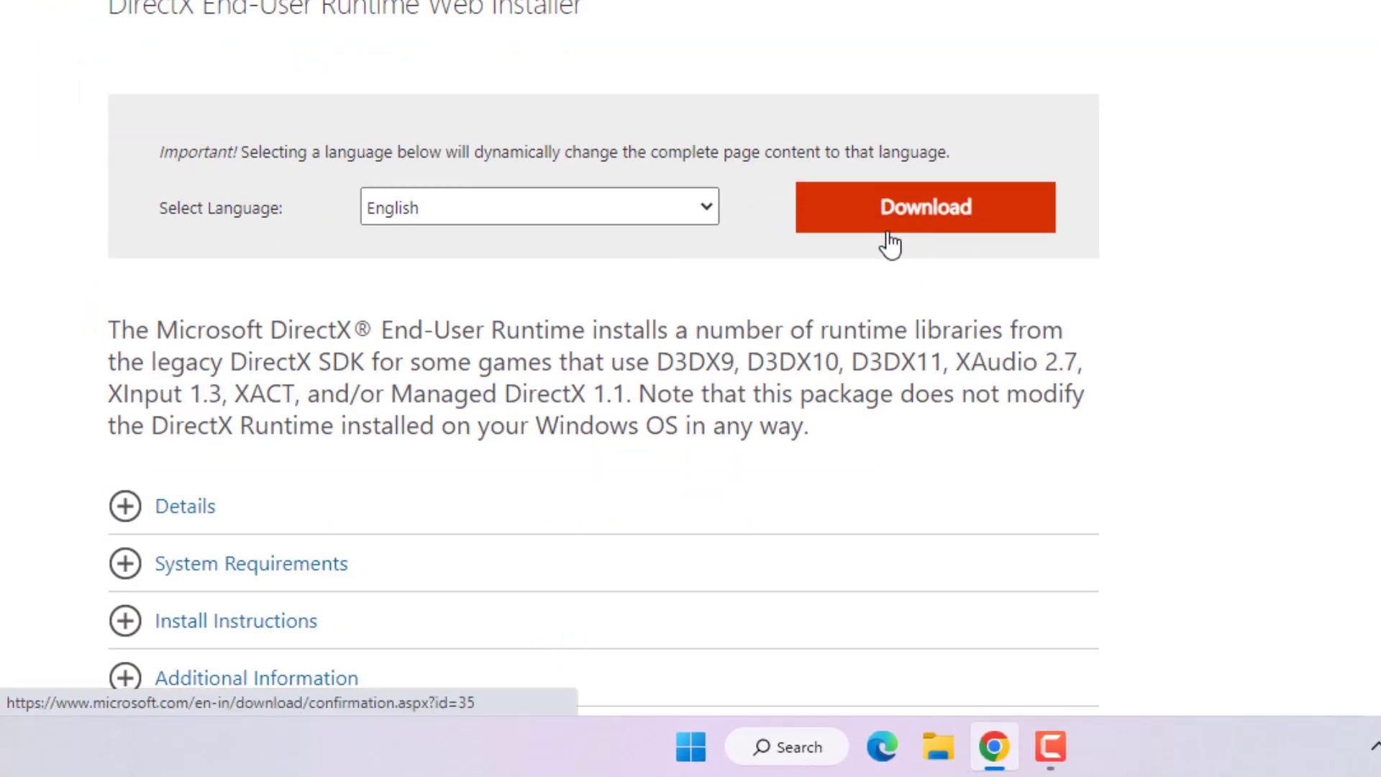